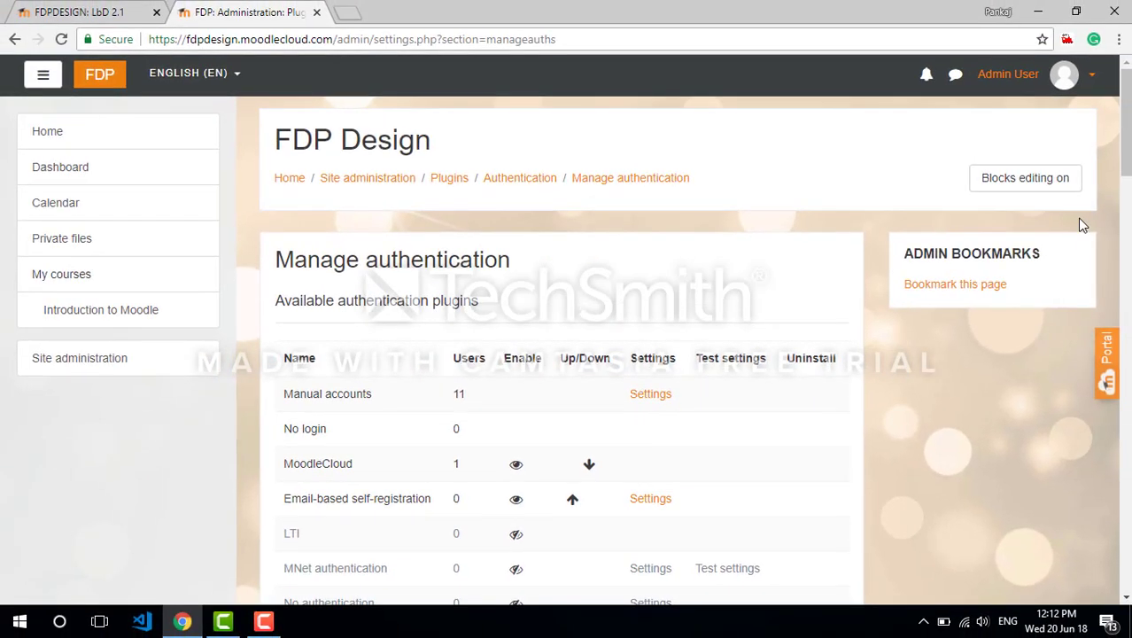
Keep self registration on Email-based self-registration in the common authentication settings and save the changes
scroll(392, 371, down, 1)
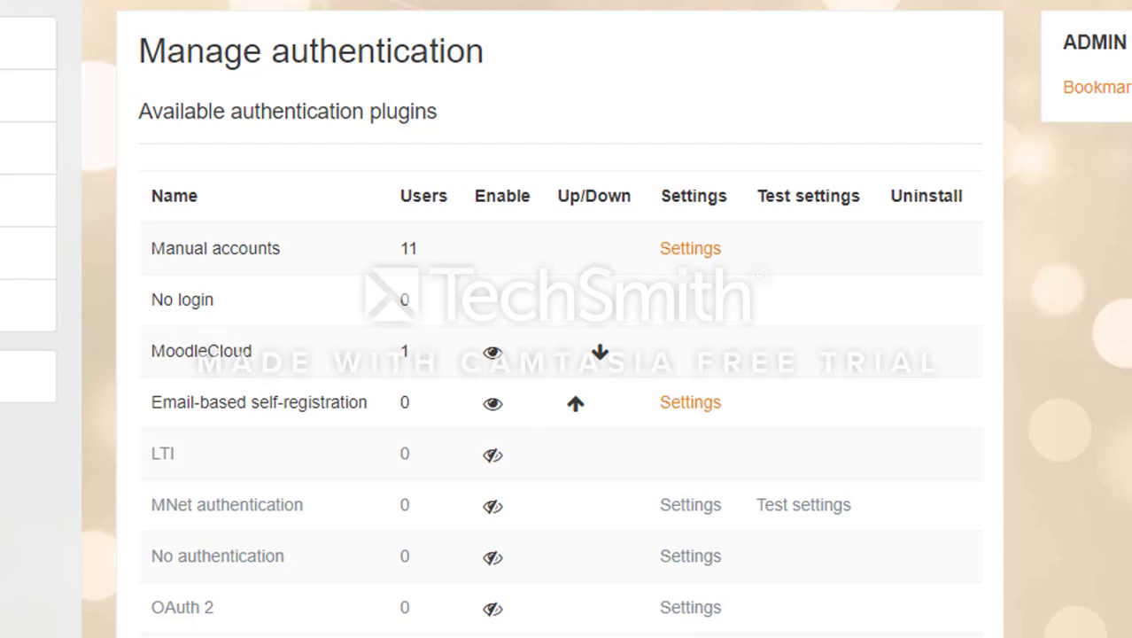
scroll(625, 202, down, 5)
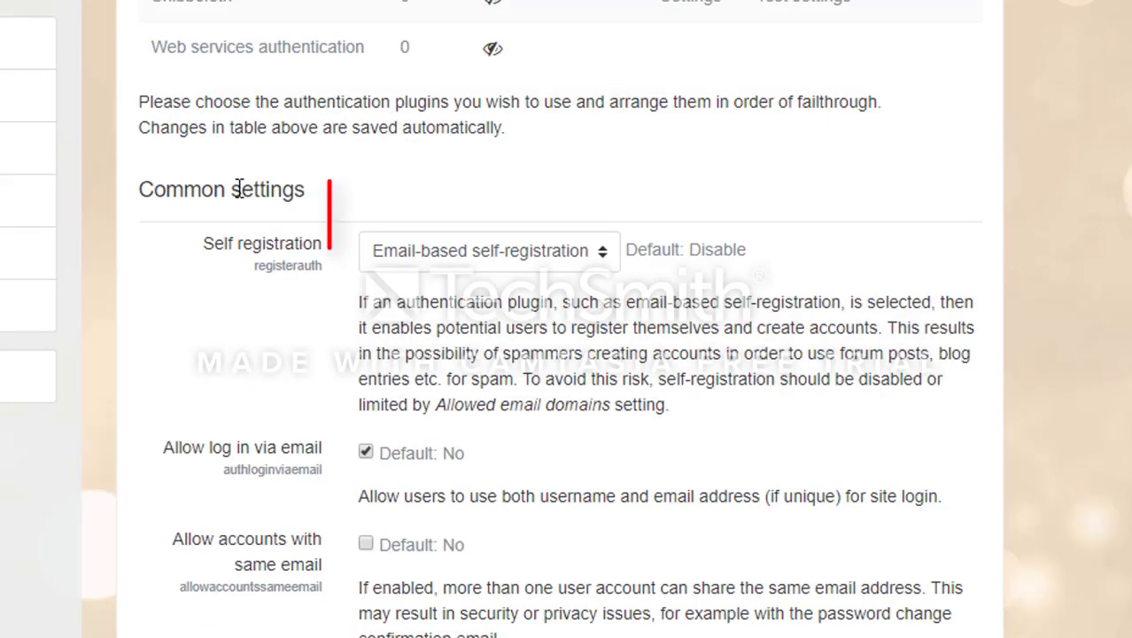
click(427, 257)
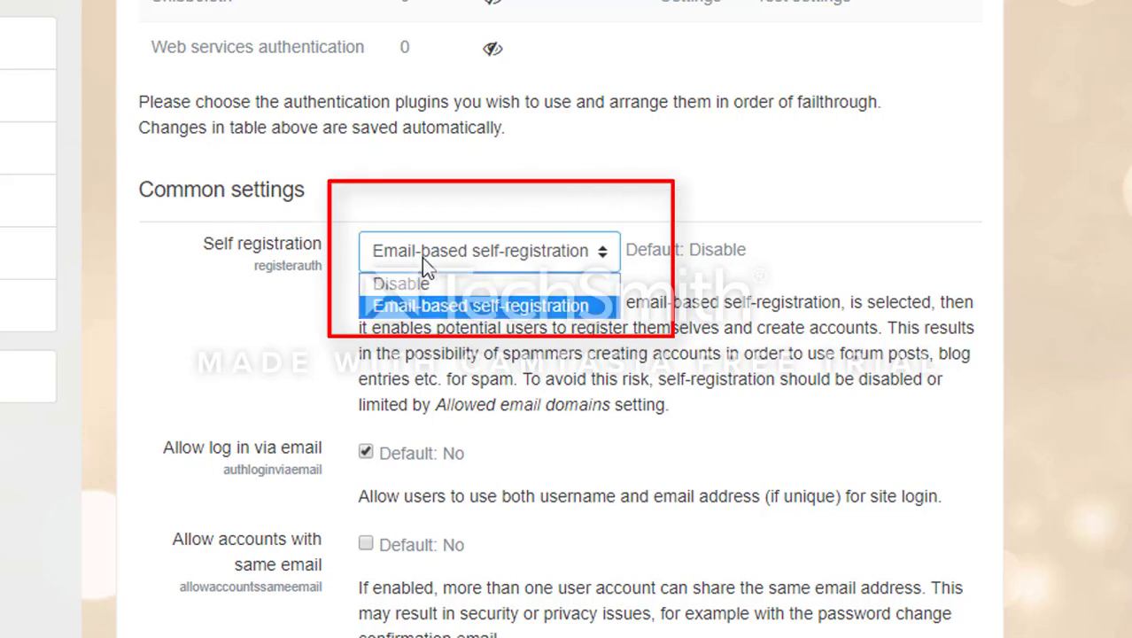
click(422, 257)
click(422, 257)
click(422, 257)
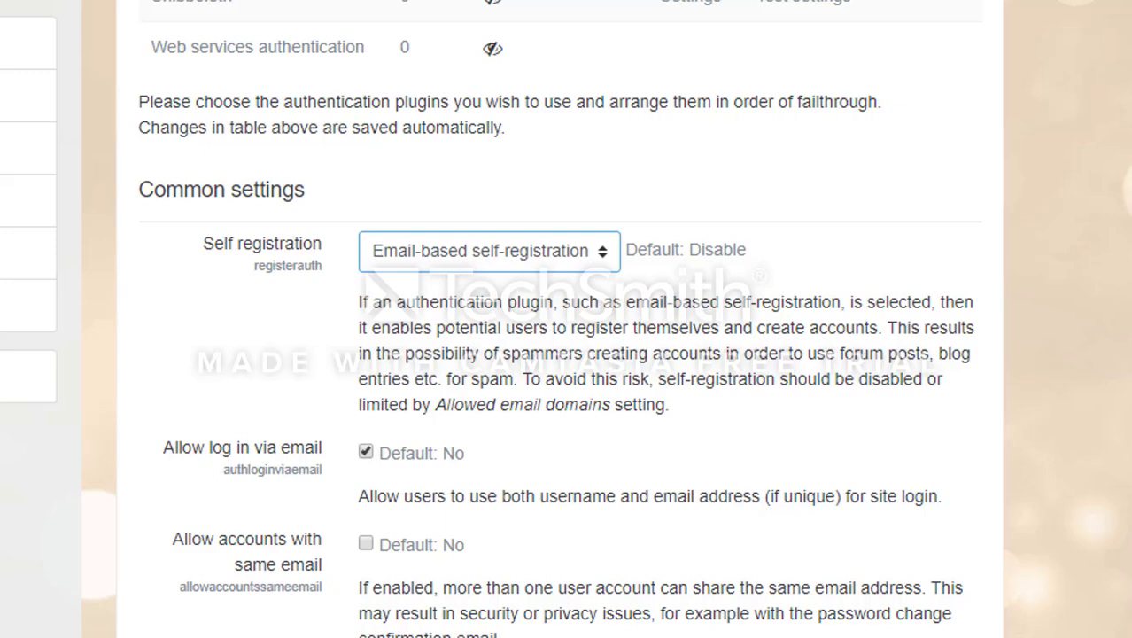
scroll(606, 319, down, 10)
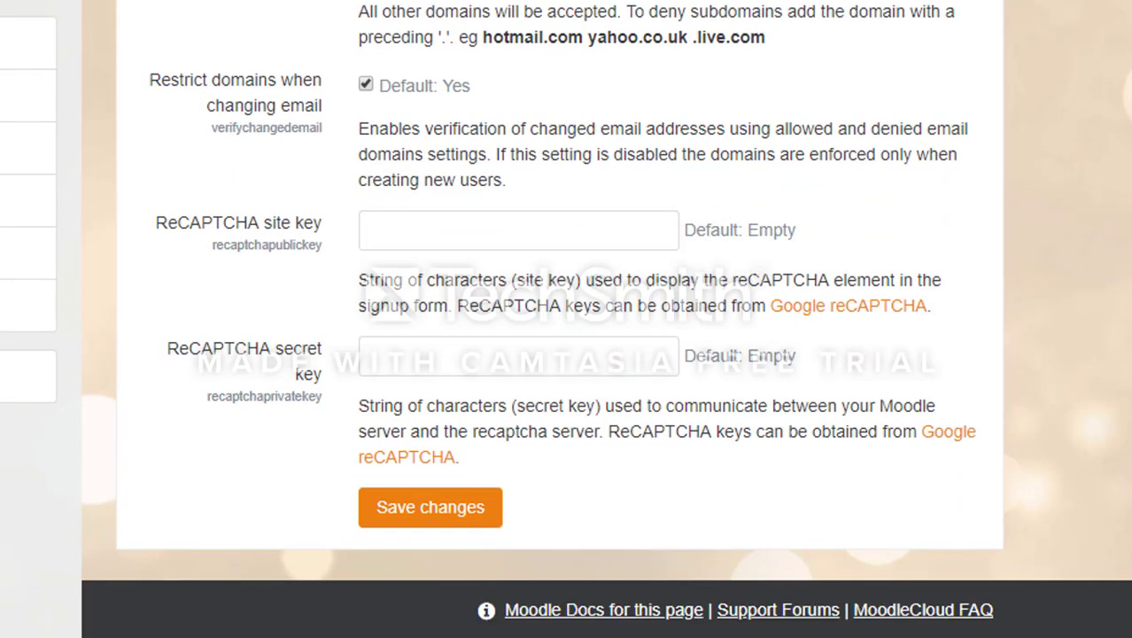
click(443, 518)
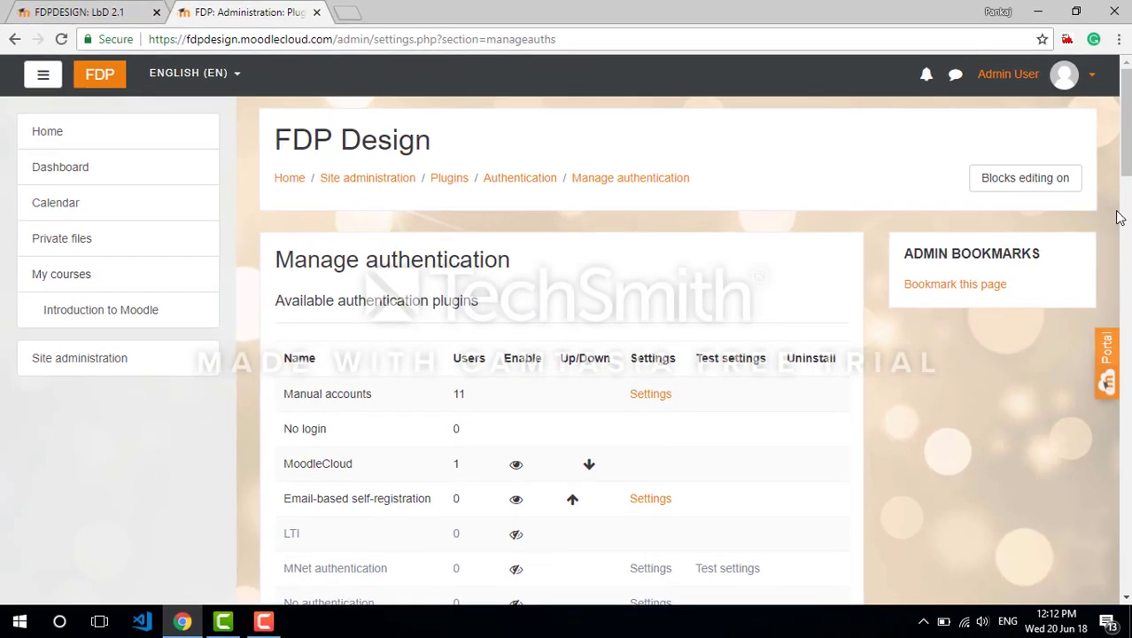
Log out of the admin account and log in to the site with the teacher's username
drag(1126, 161, 1126, 163)
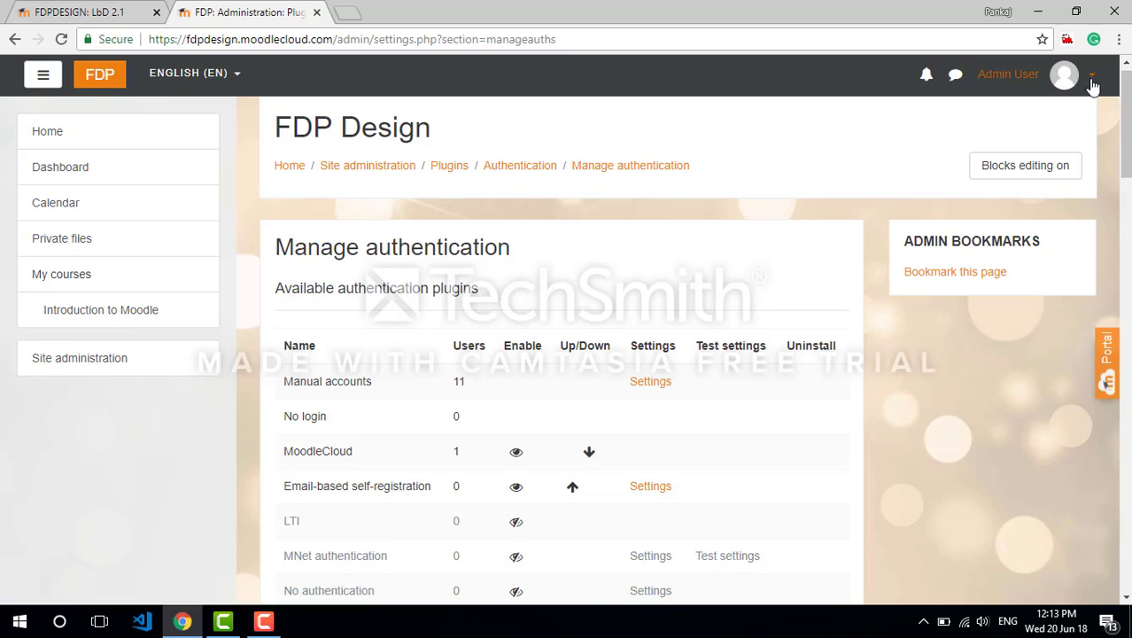
click(1094, 78)
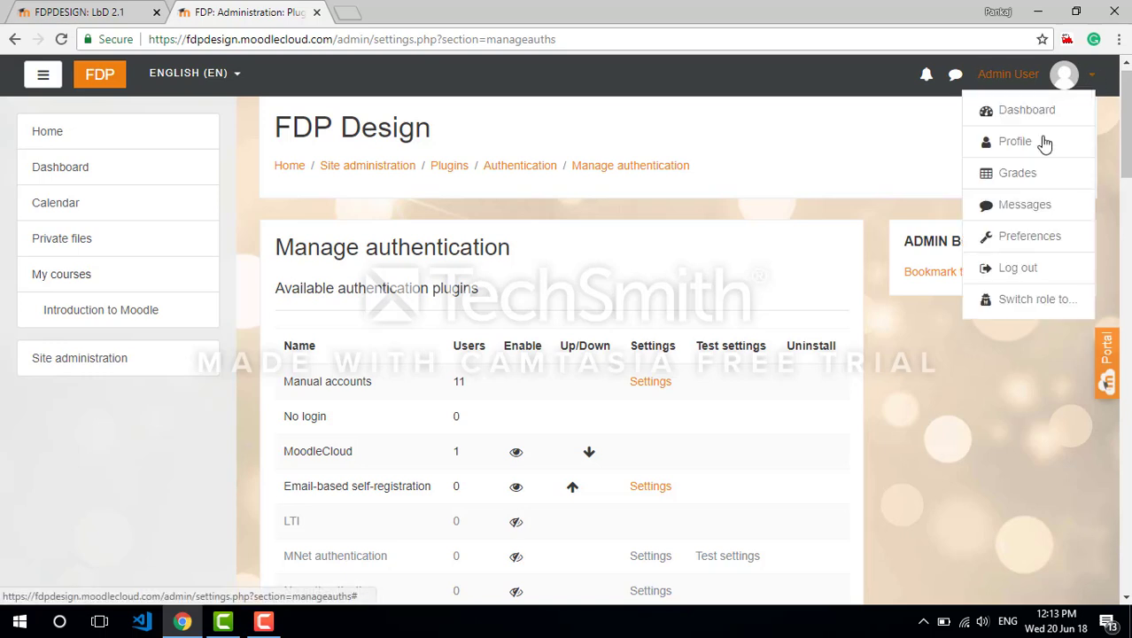
click(1045, 265)
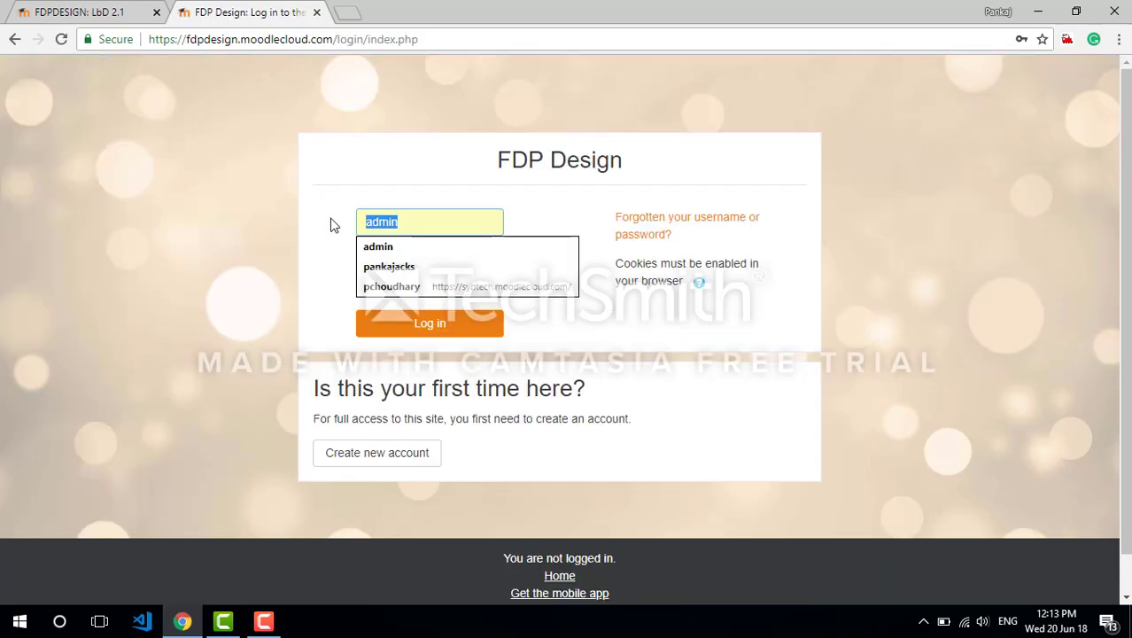
text(panka)
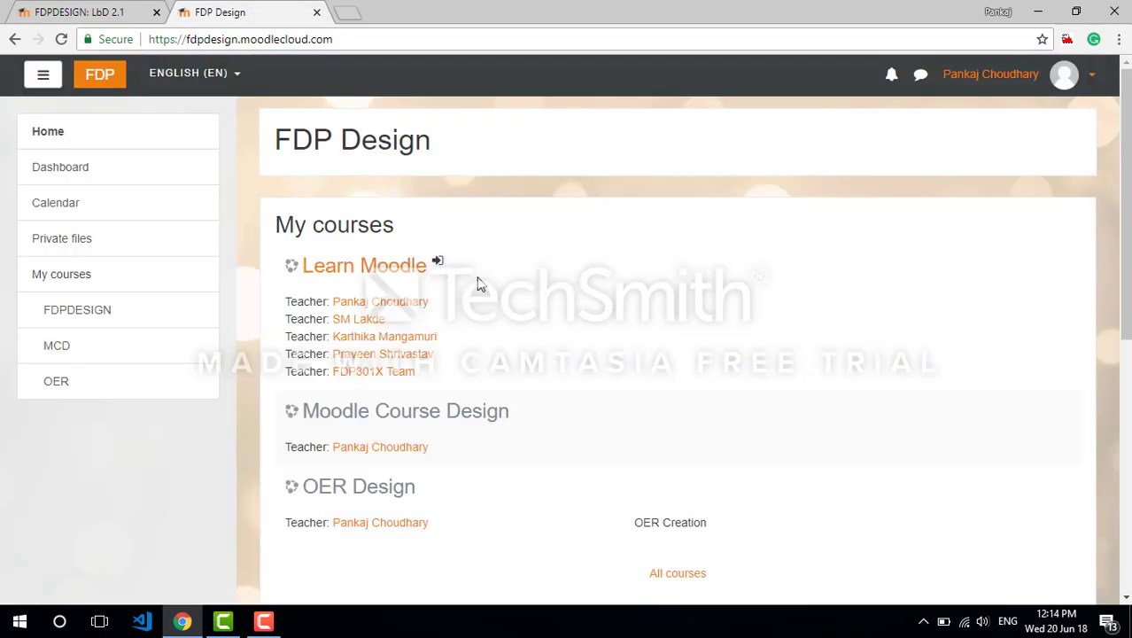
Open the Moodle Course Design course from the available courses
scroll(682, 350, down, 3)
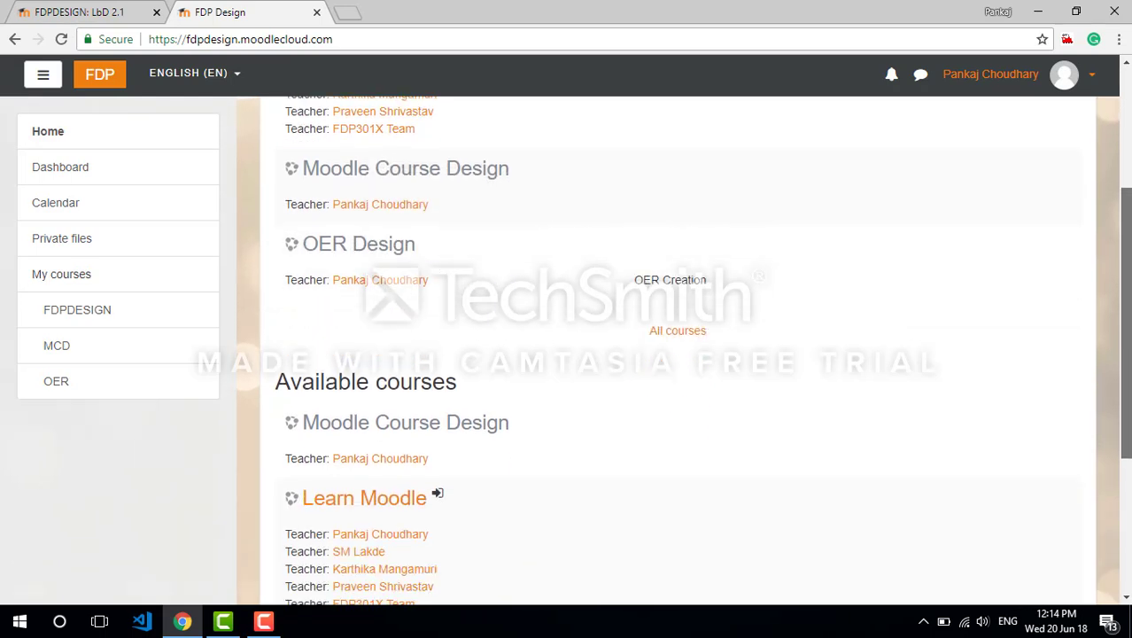
scroll(506, 270, down, 2)
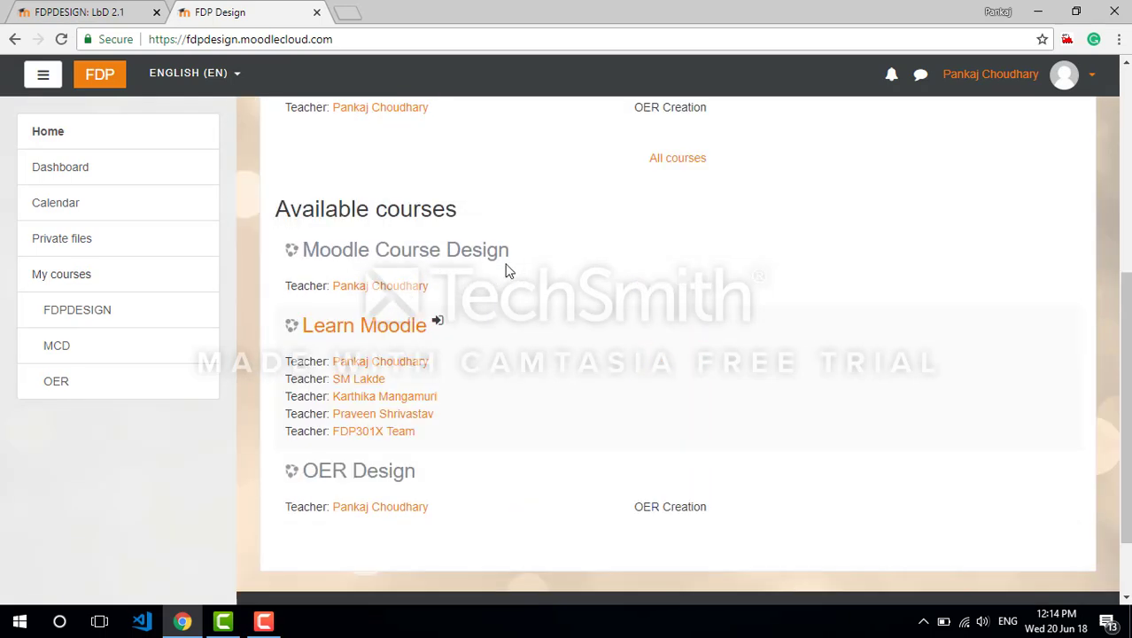
click(381, 252)
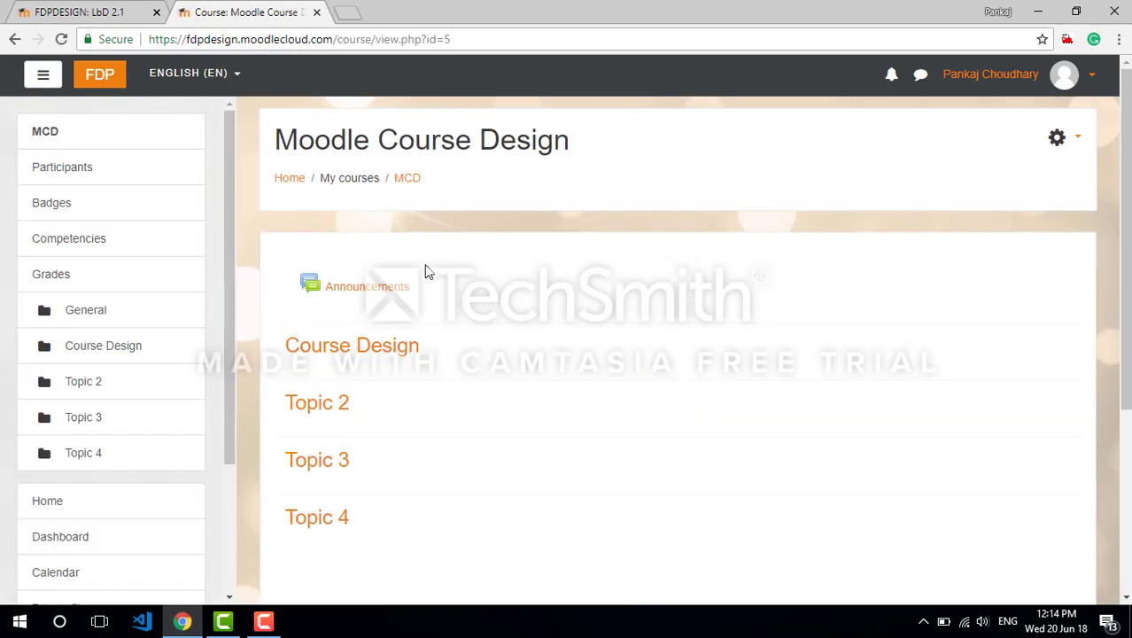
Open the enrolment methods in the course's user administration and enable the Self enrolment (Learner) method
scroll(877, 268, down, 2)
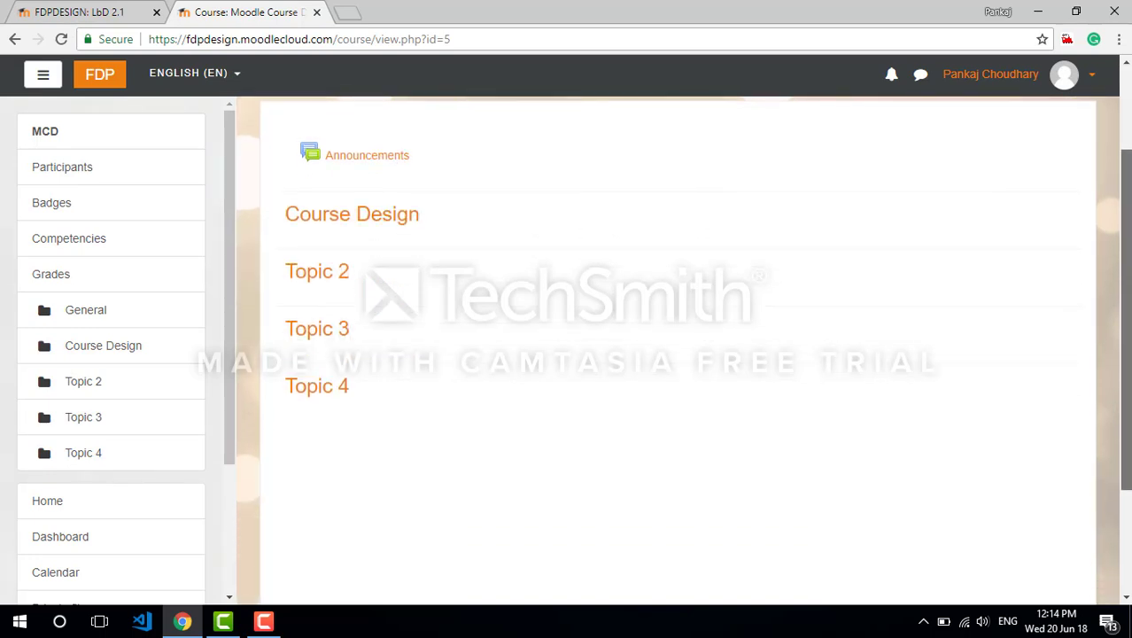
scroll(1015, 135, up, 2)
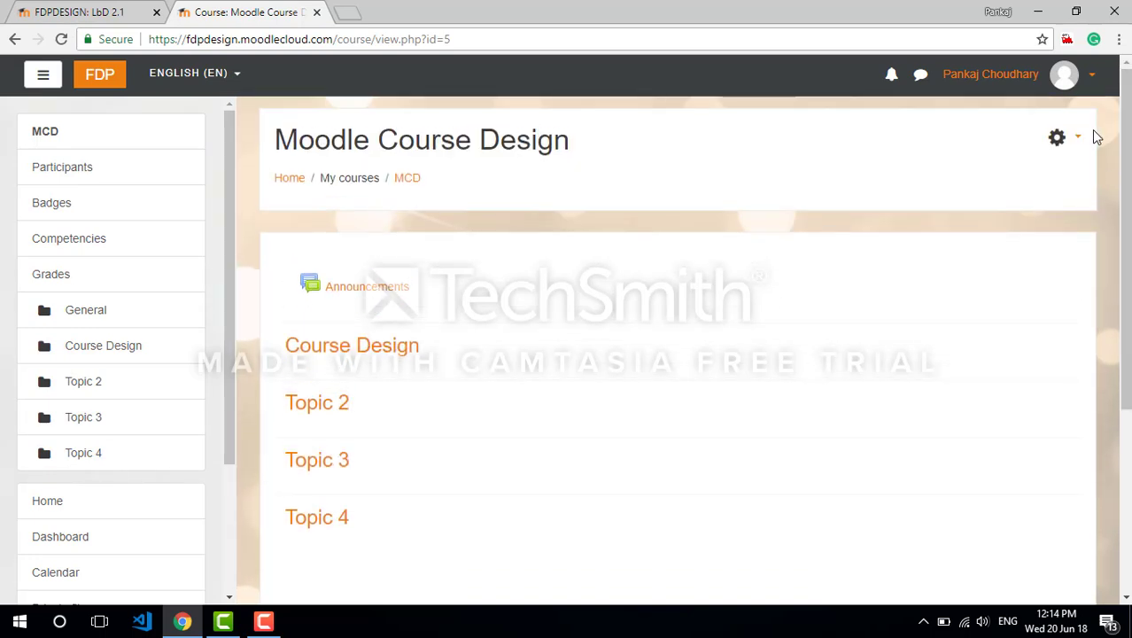
click(1078, 139)
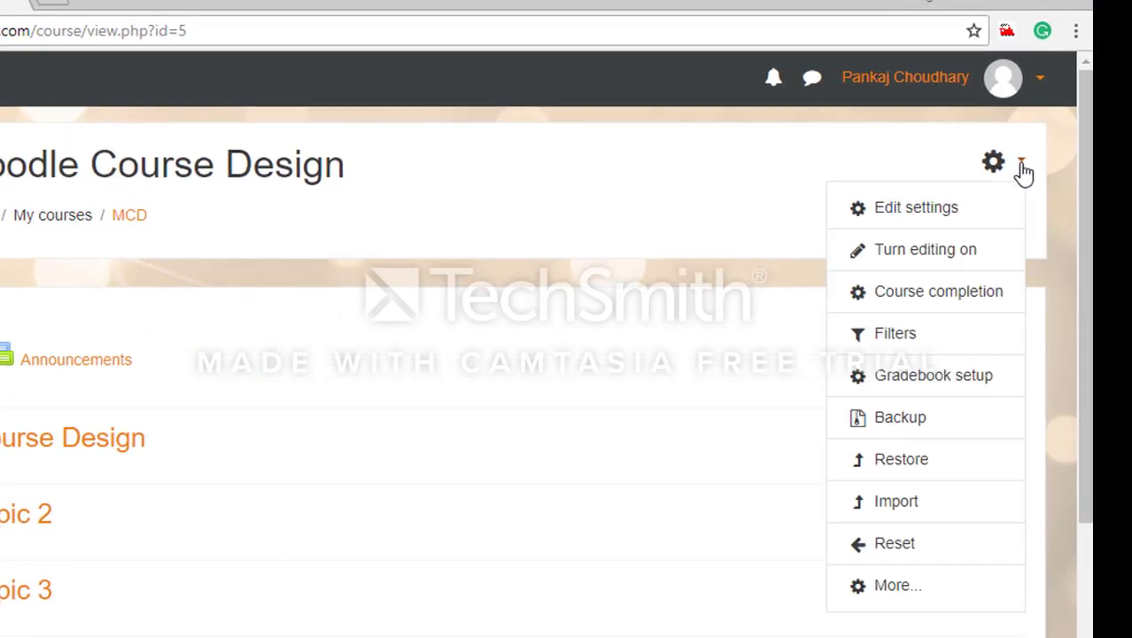
click(917, 585)
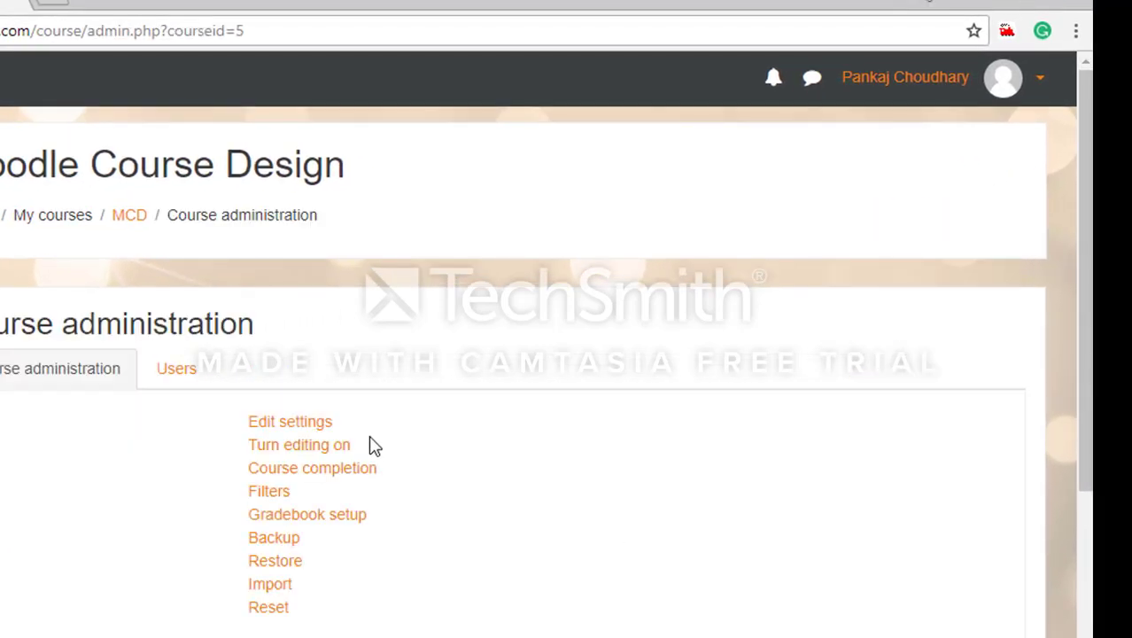
click(178, 370)
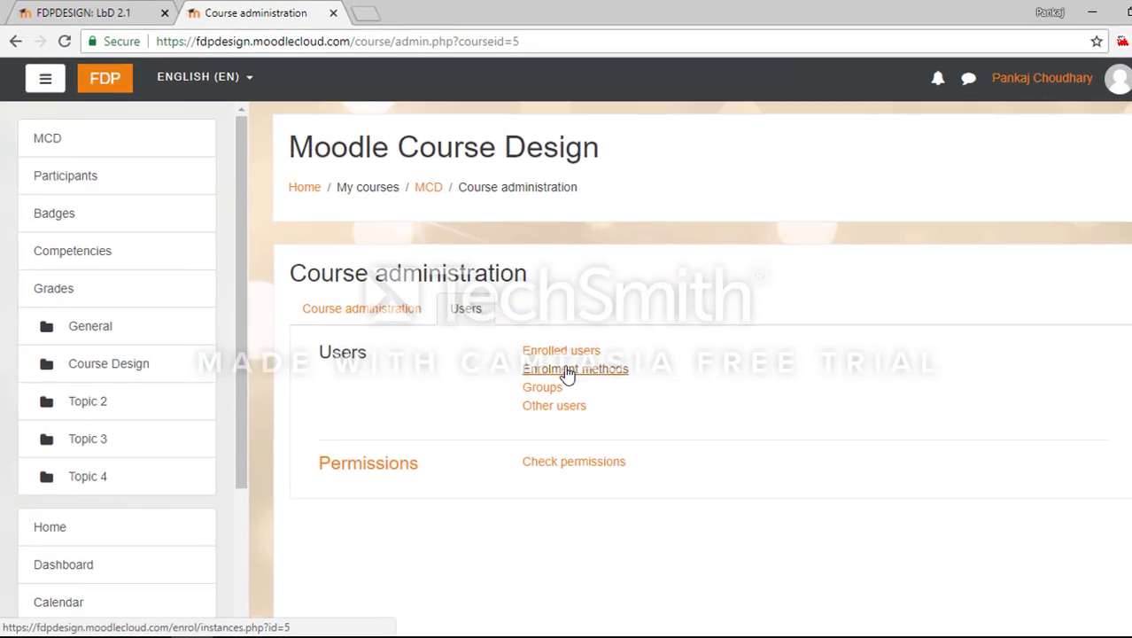
click(574, 252)
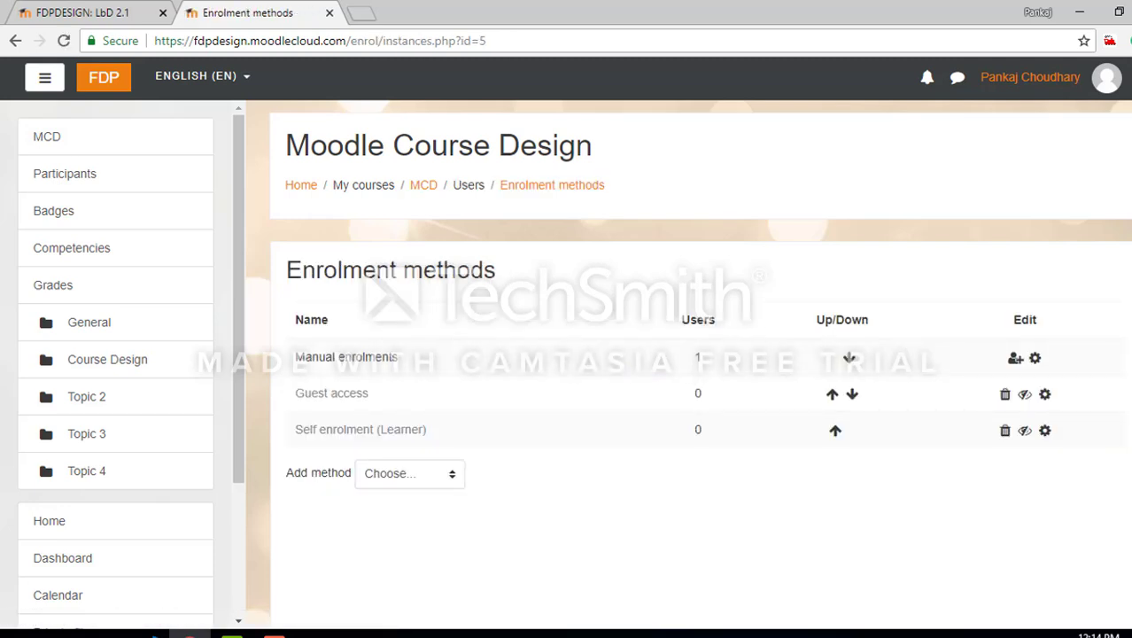
scroll(902, 335, down, 2)
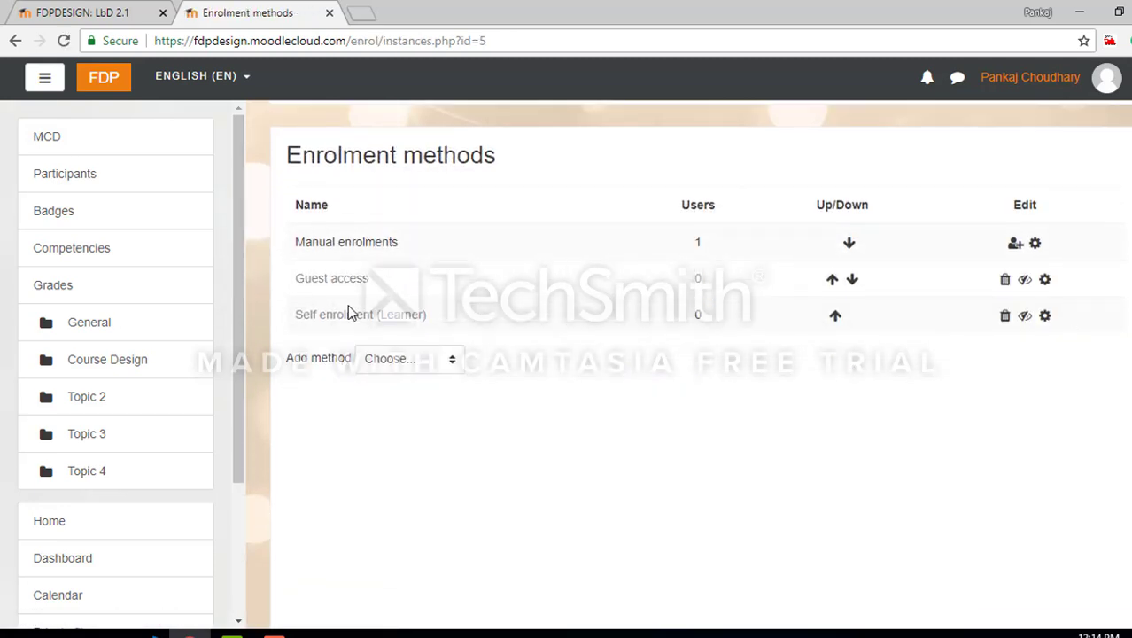
click(1025, 316)
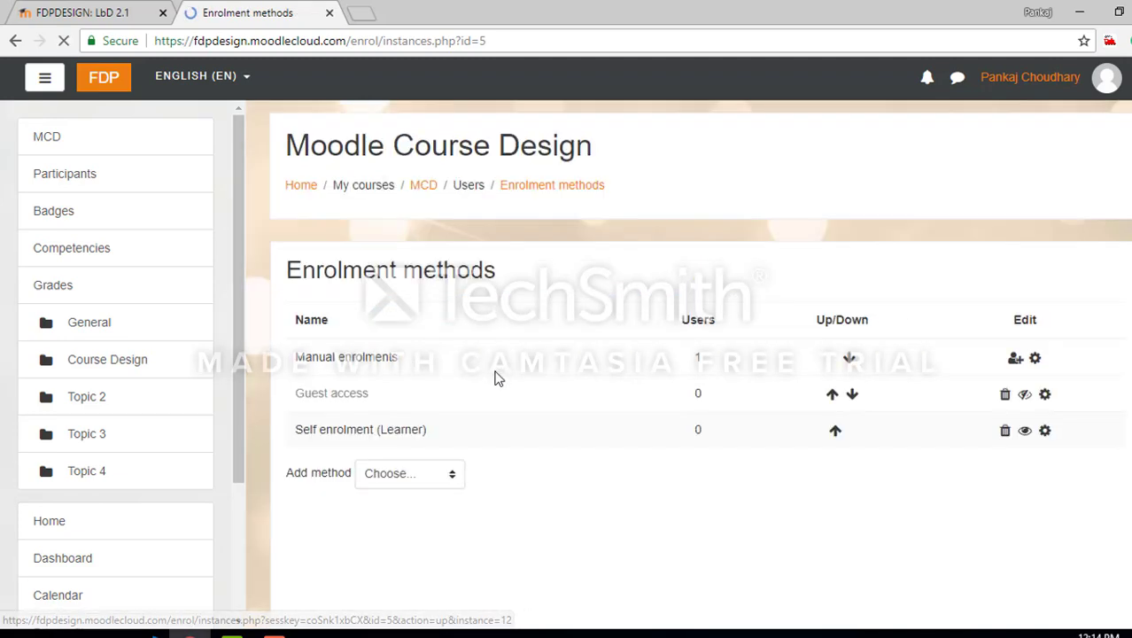
Open the Self enrolment (Learner) settings, review the options and open the enrolment key for editing
scroll(483, 310, down, 3)
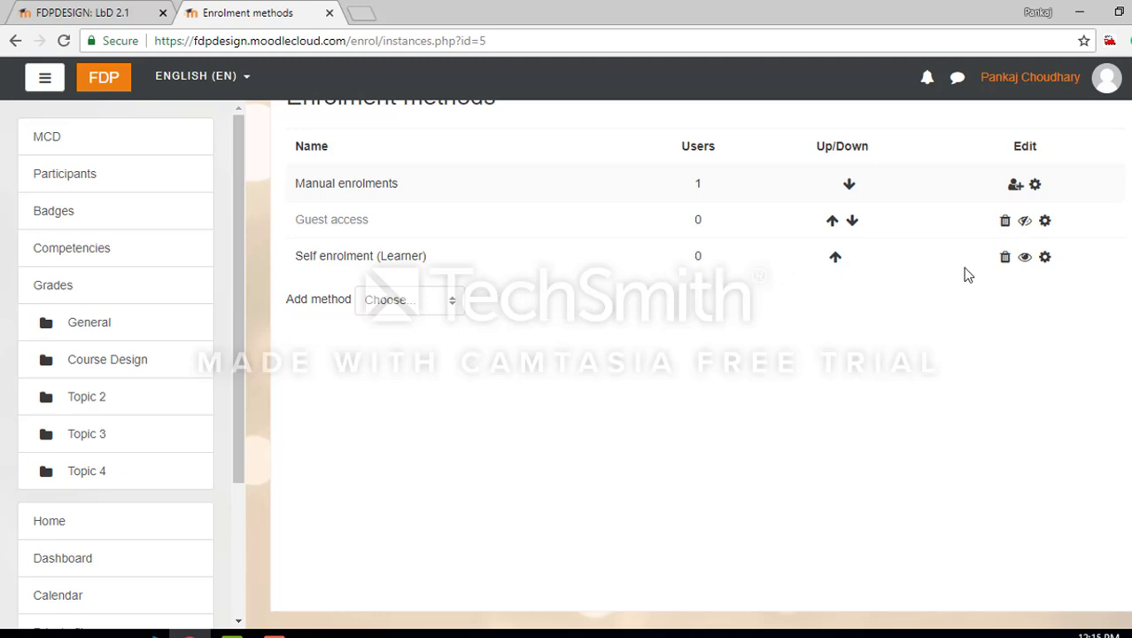
click(1046, 258)
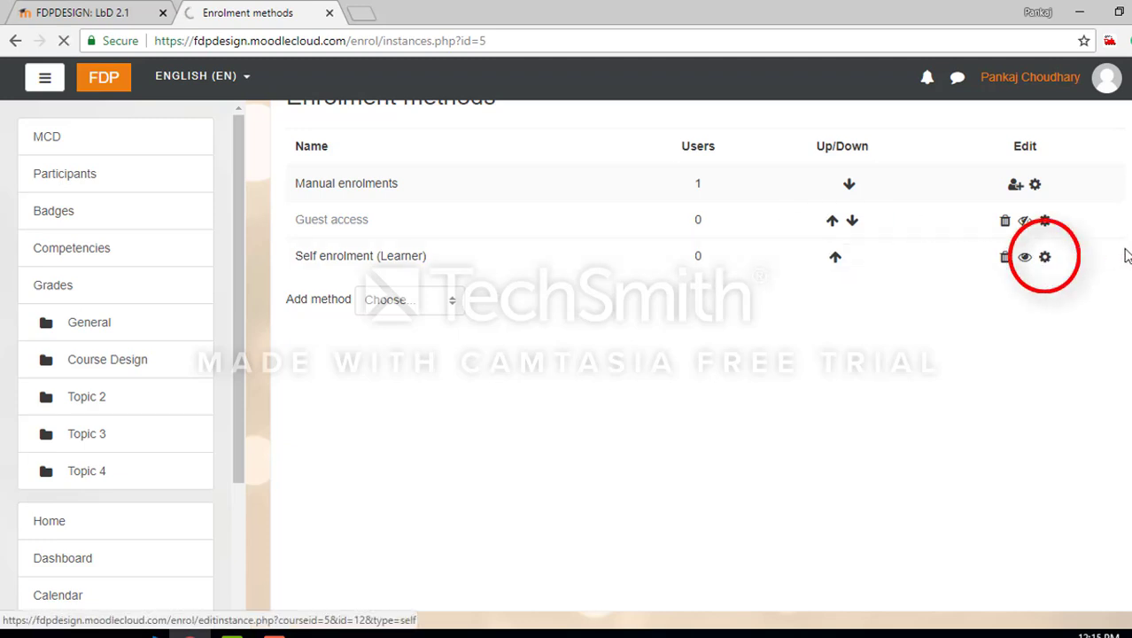
scroll(688, 364, down, 3)
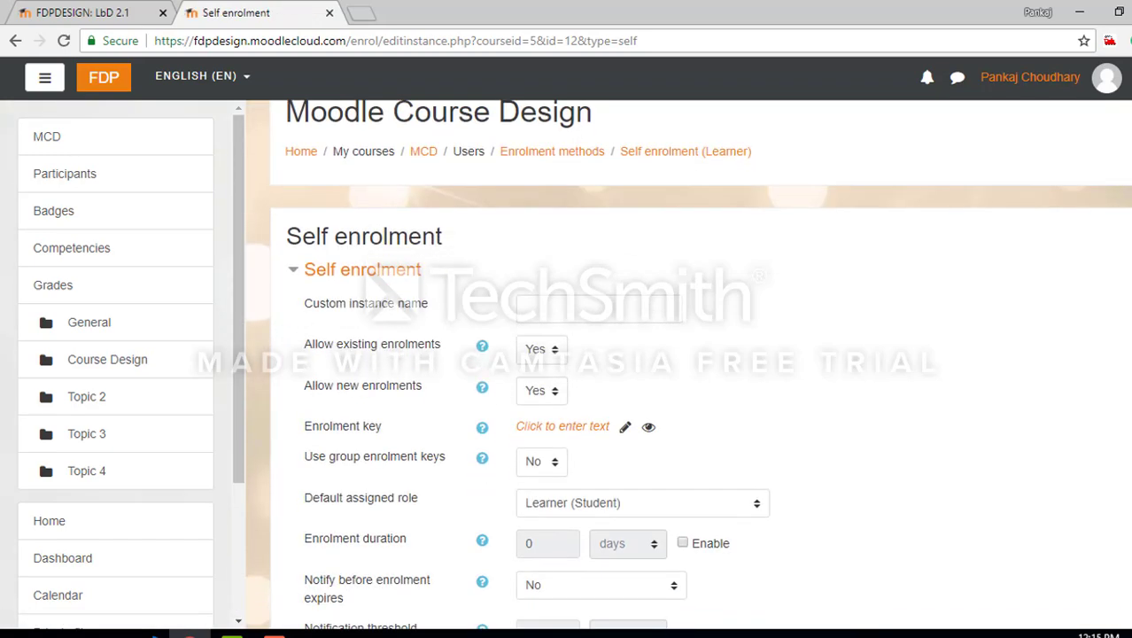
scroll(689, 364, down, 1)
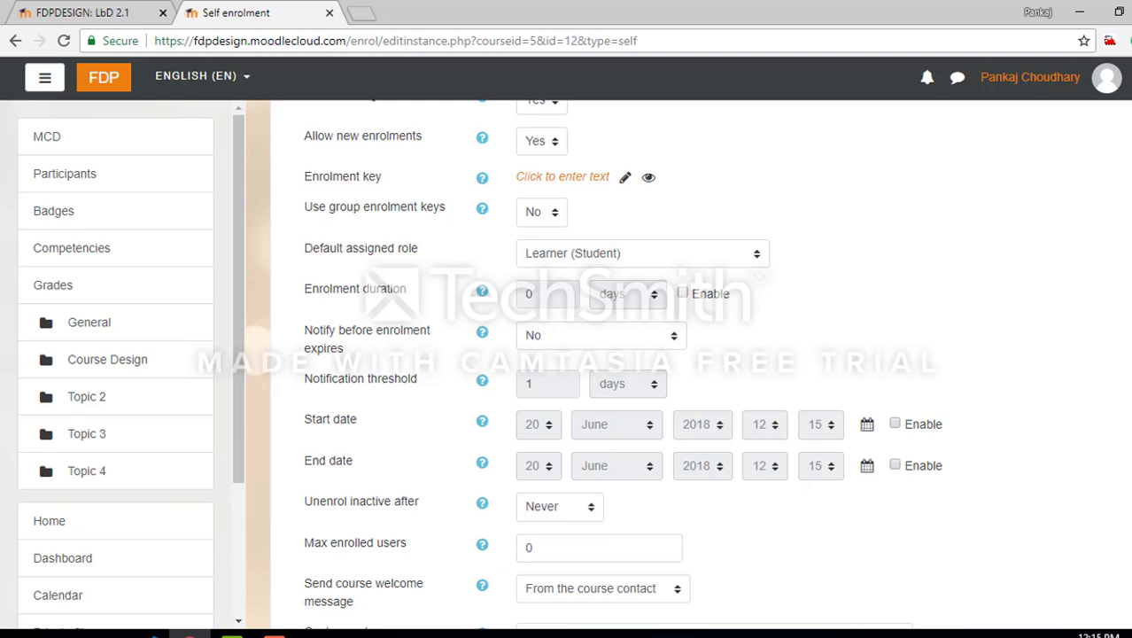
click(590, 179)
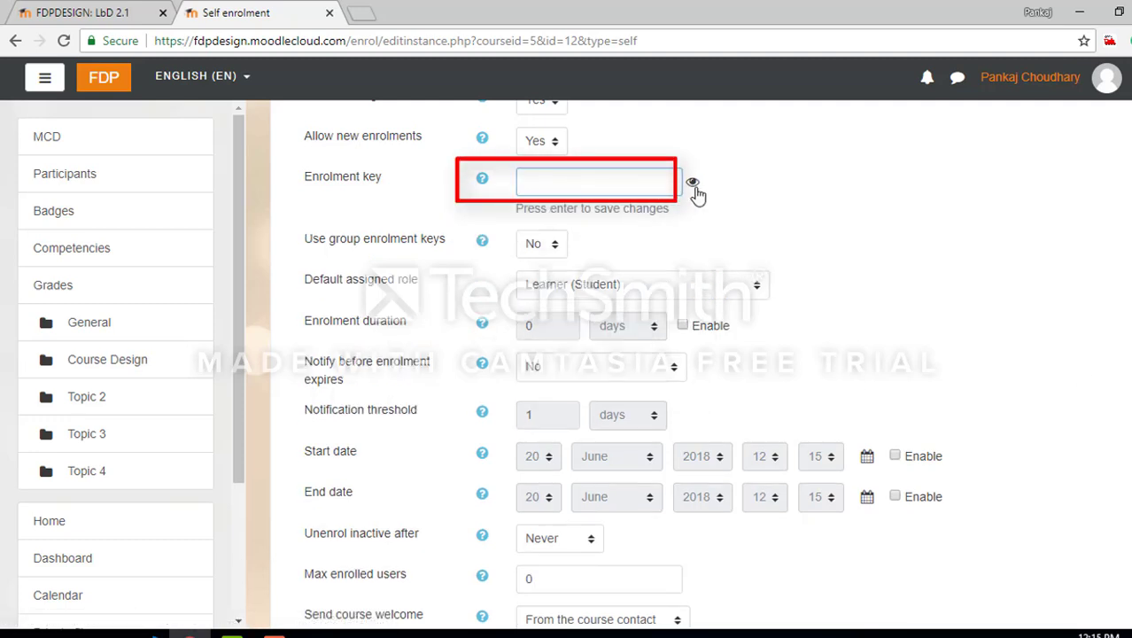
scroll(1067, 207, up, 2)
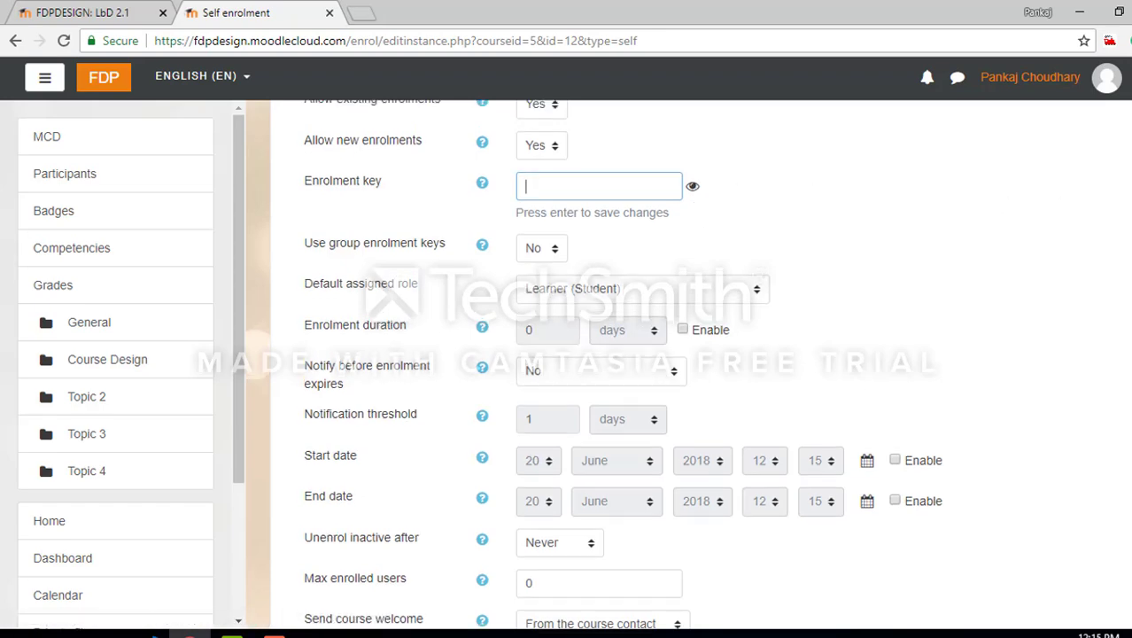
scroll(691, 355, up, 2)
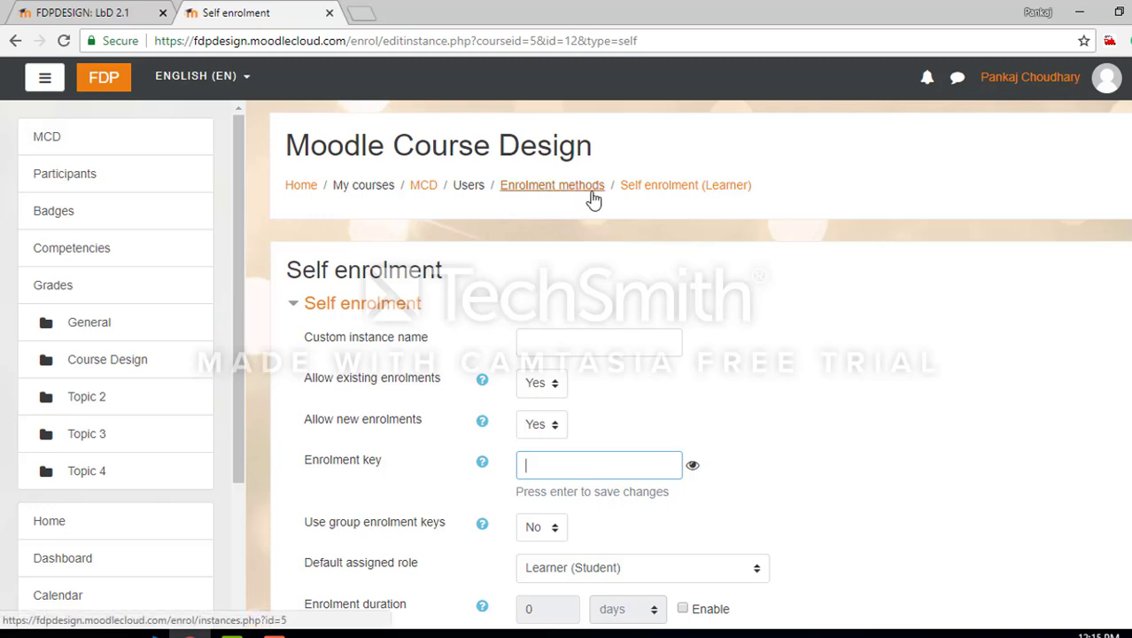
Leave the self enrolment settings for the enrolment methods list and return to the Moodle Course Design course page
click(549, 190)
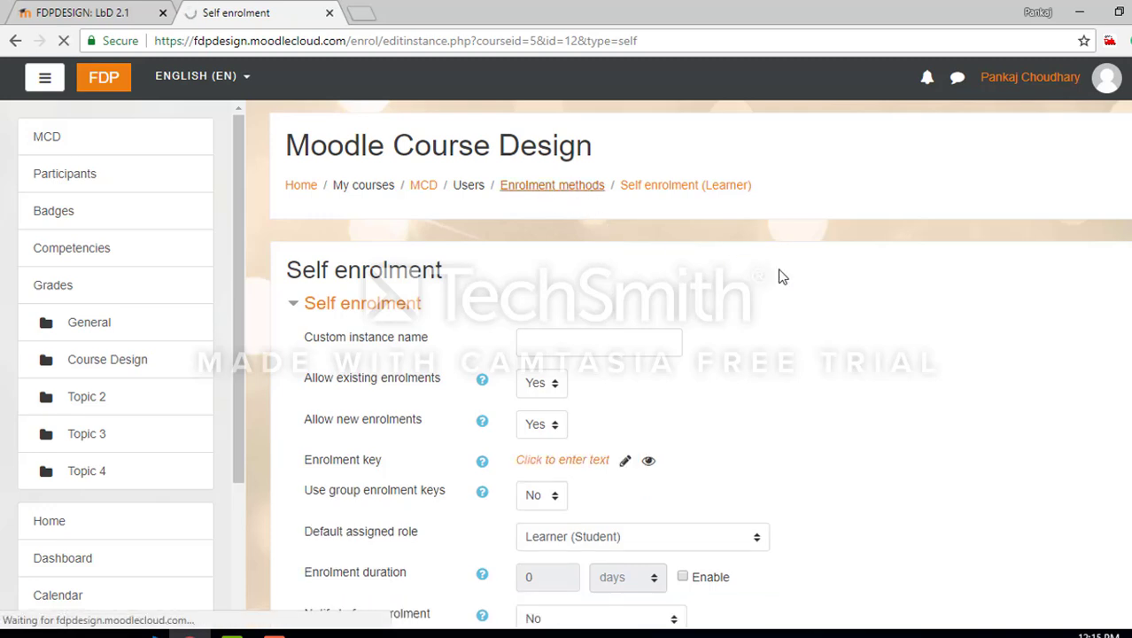
scroll(689, 354, down, 3)
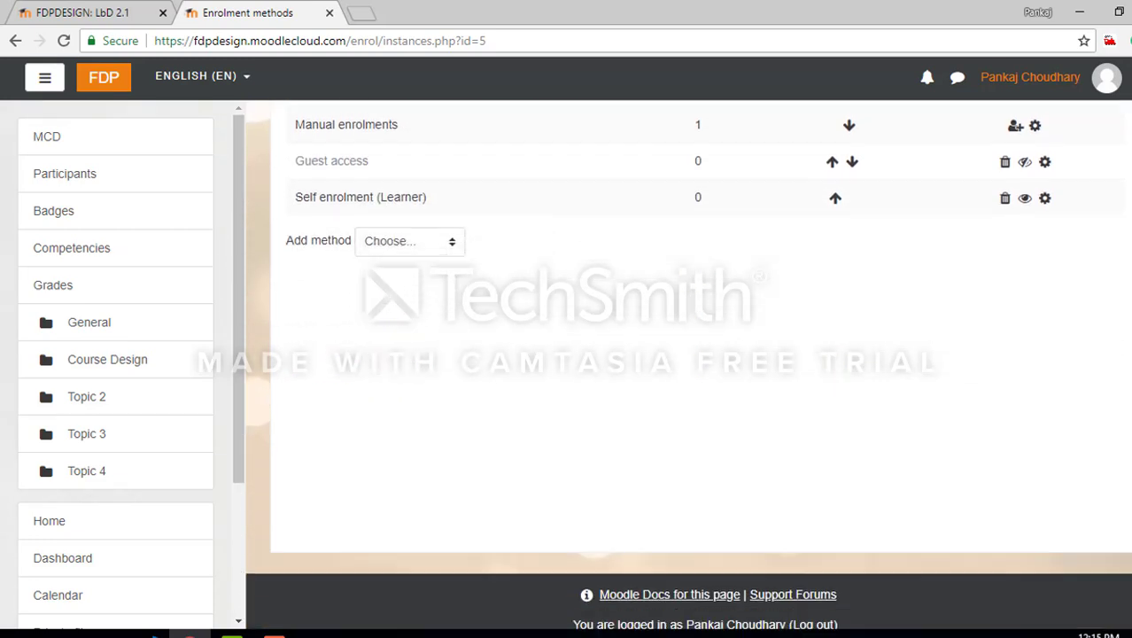
scroll(689, 354, up, 3)
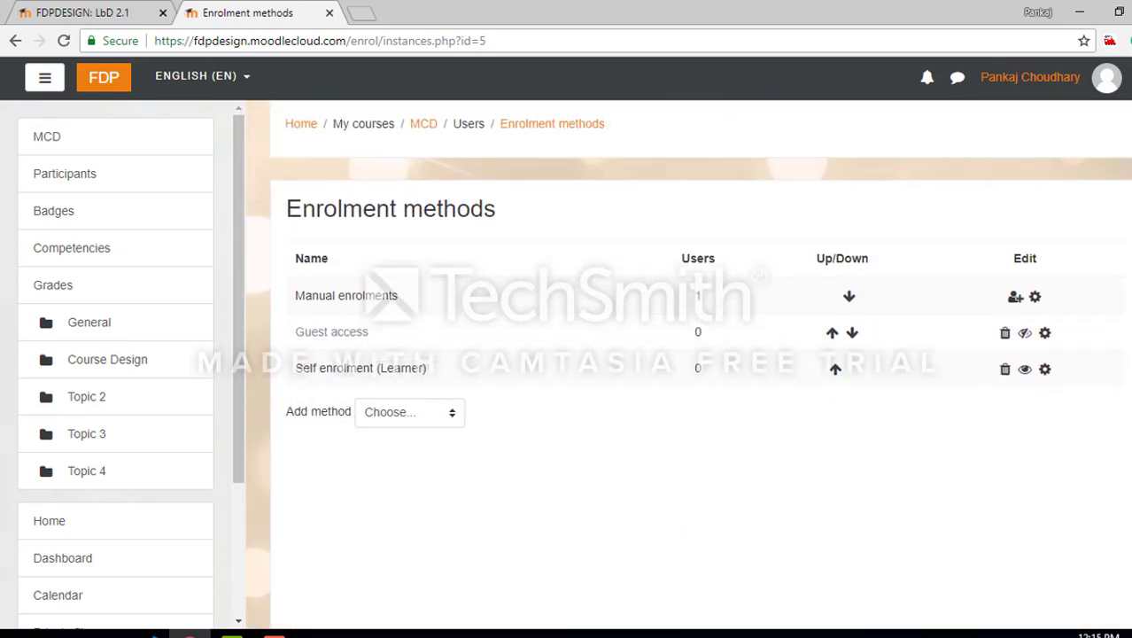
scroll(689, 354, up, 1)
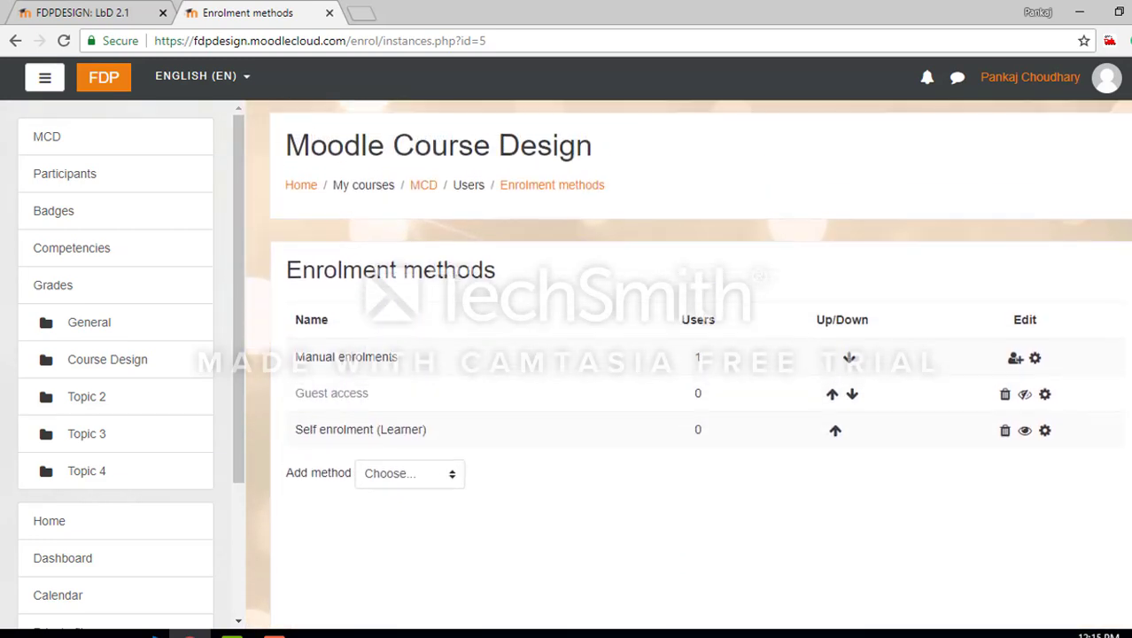
scroll(688, 355, down, 1)
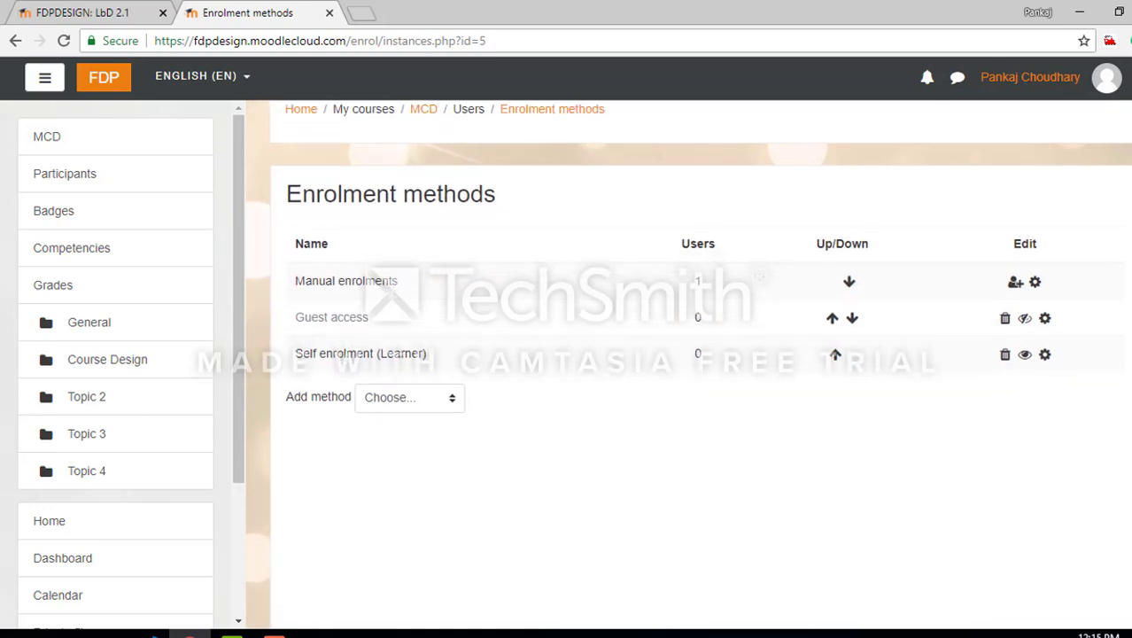
scroll(689, 355, up, 1)
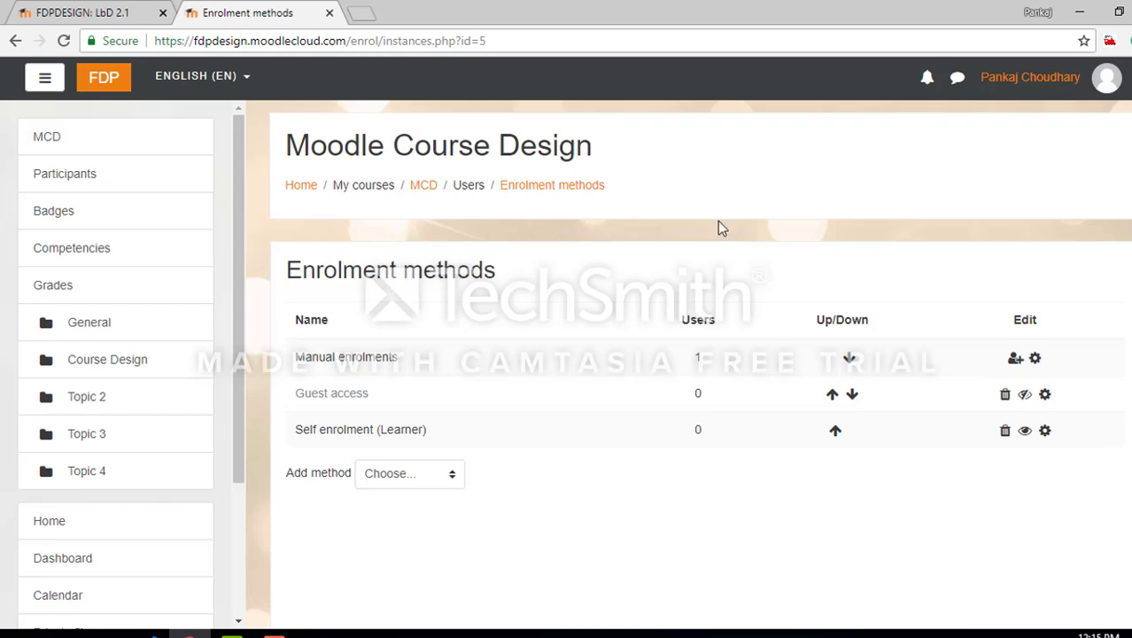
click(301, 185)
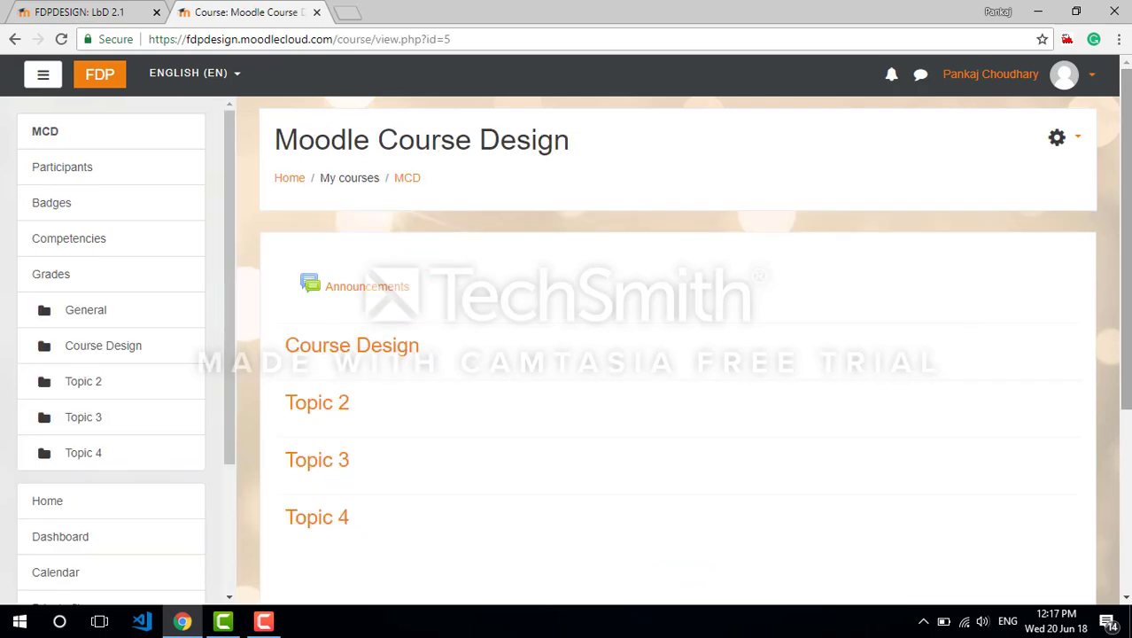
Turn on editing for the Moodle Course Design course and add the Course completion status block
click(1080, 137)
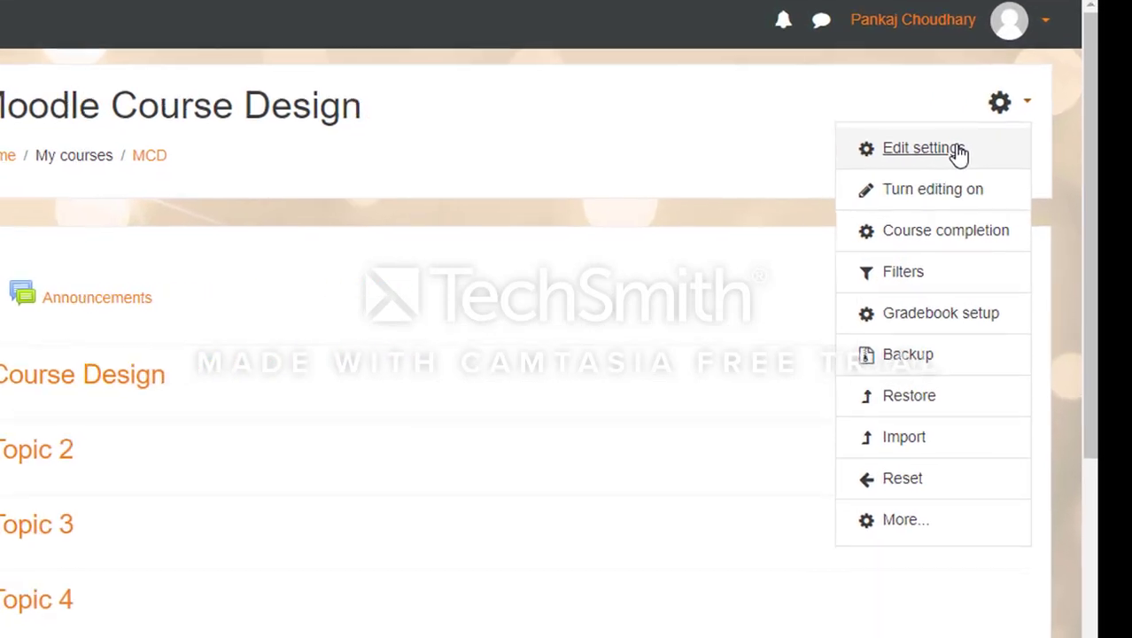
click(953, 189)
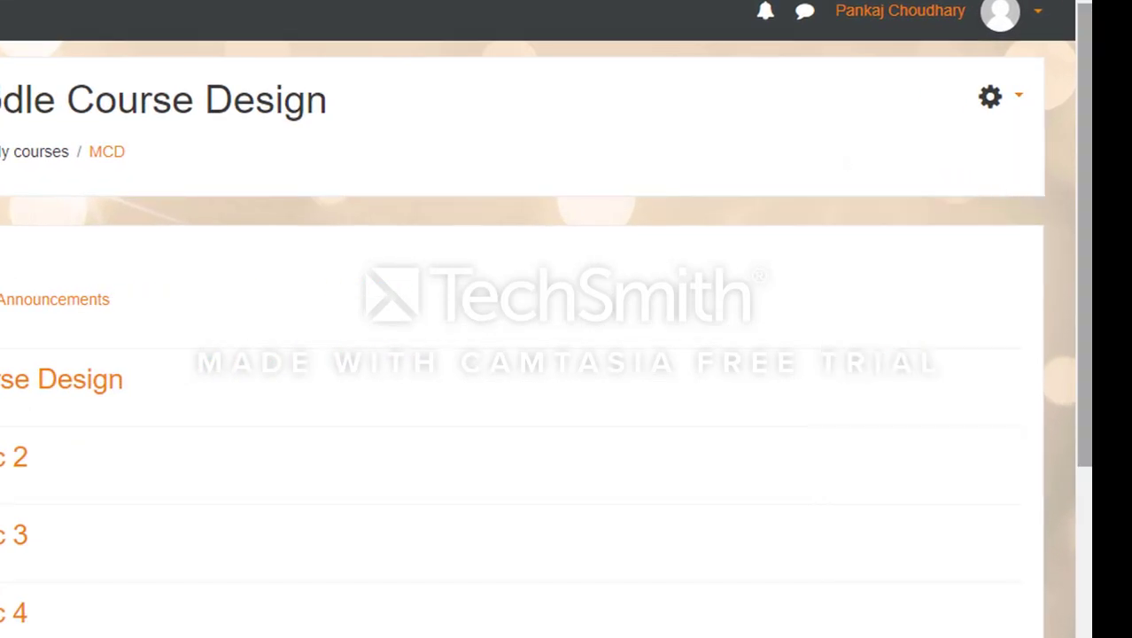
drag(1088, 183, 1127, 387)
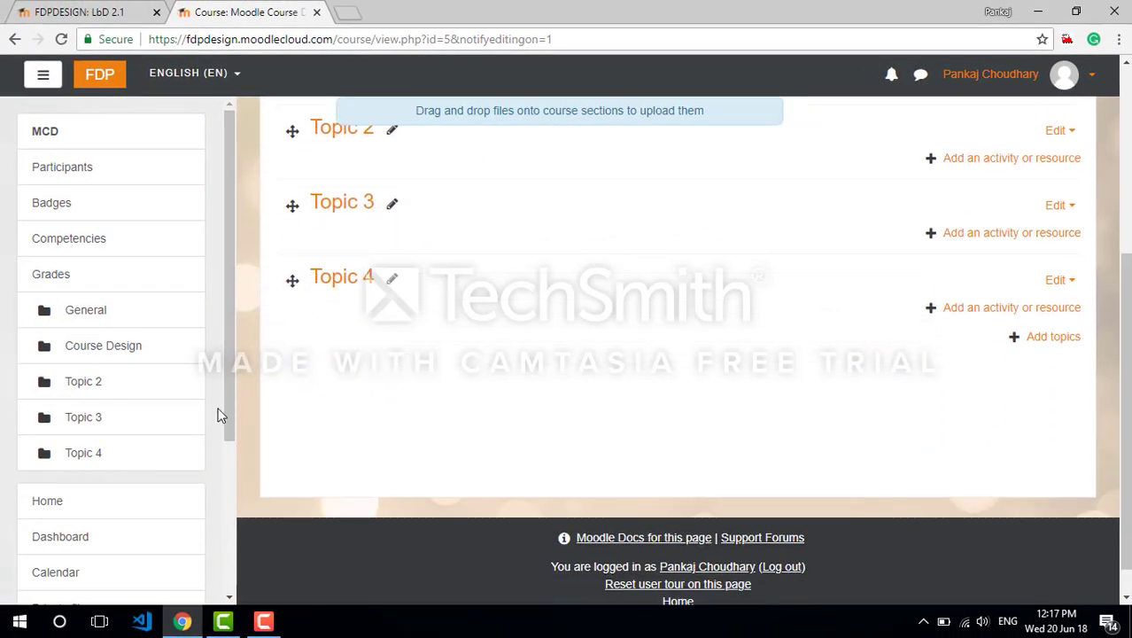
drag(231, 313, 227, 457)
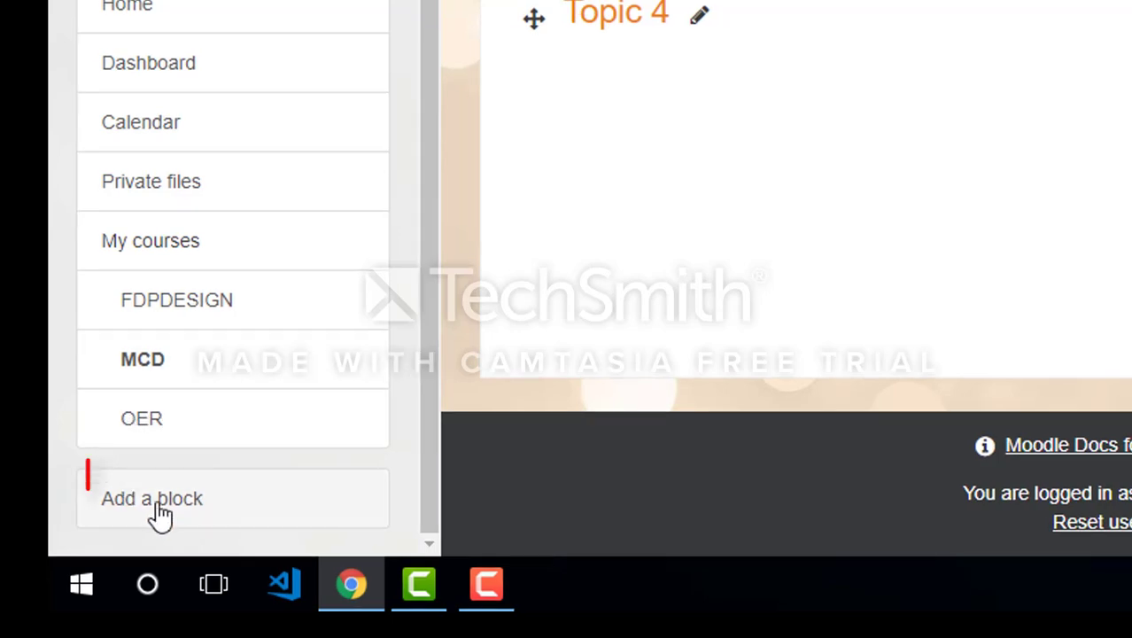
click(157, 513)
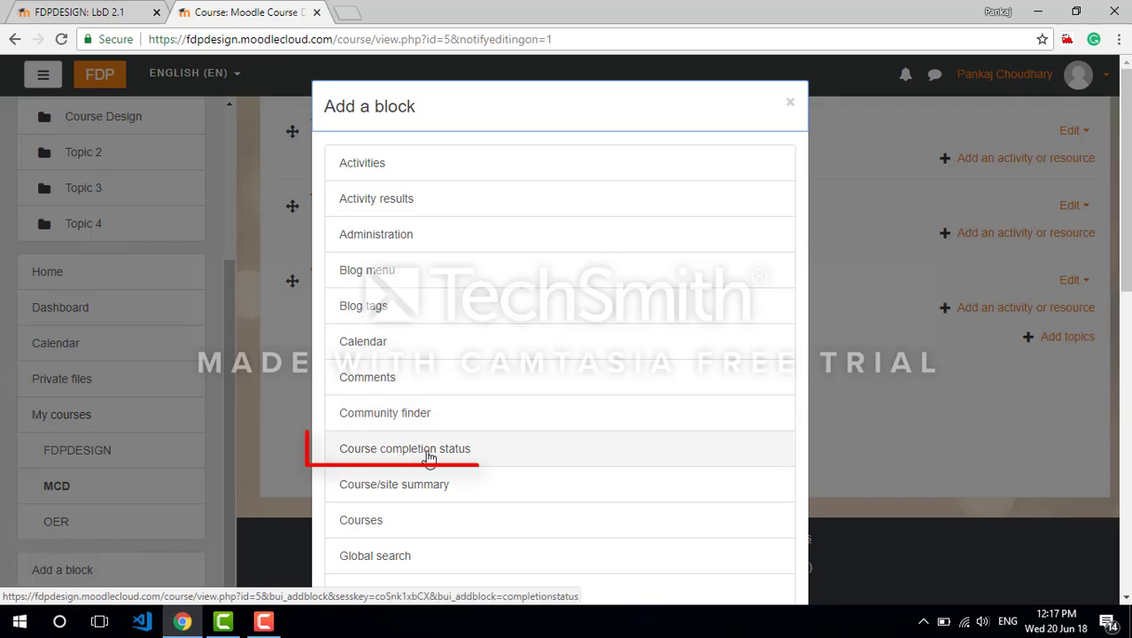
click(429, 457)
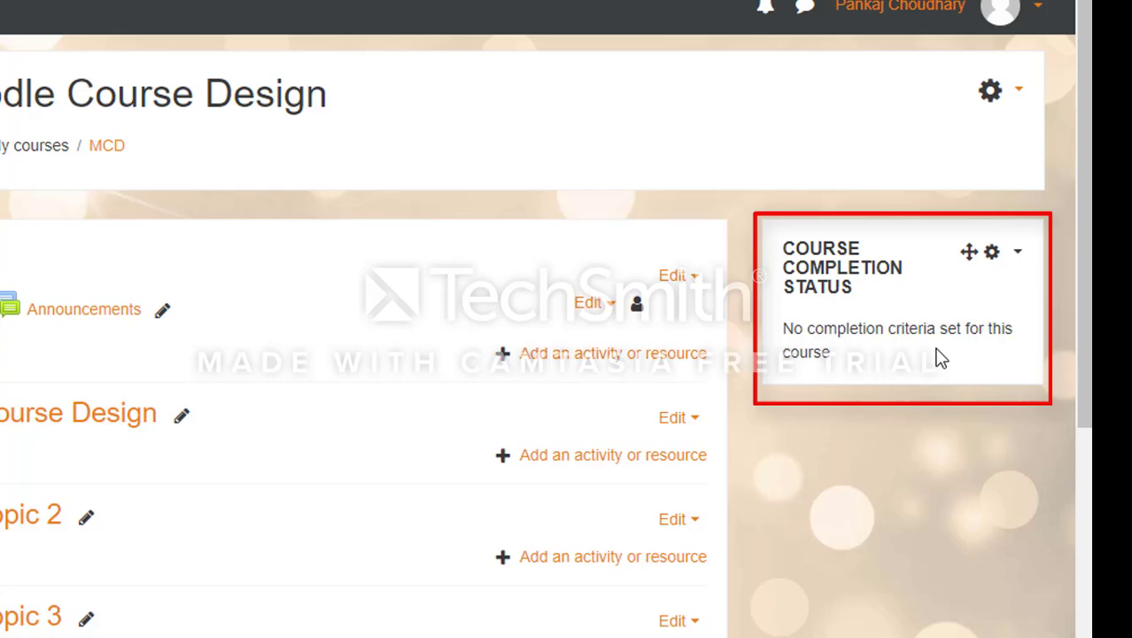
drag(1086, 295, 1086, 454)
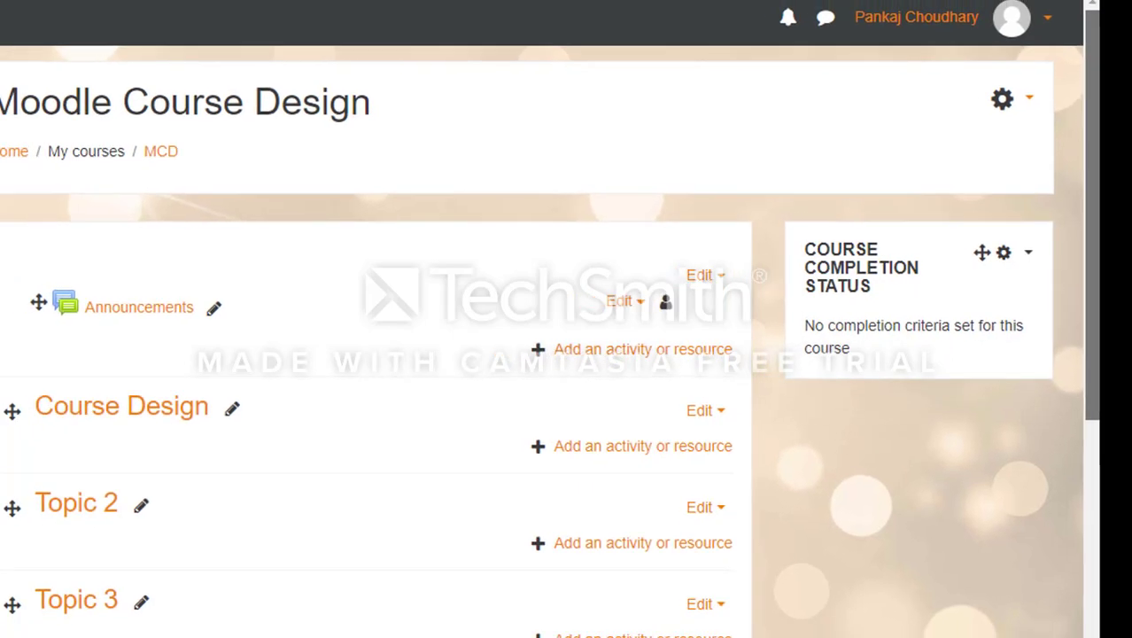
drag(1123, 347, 1123, 228)
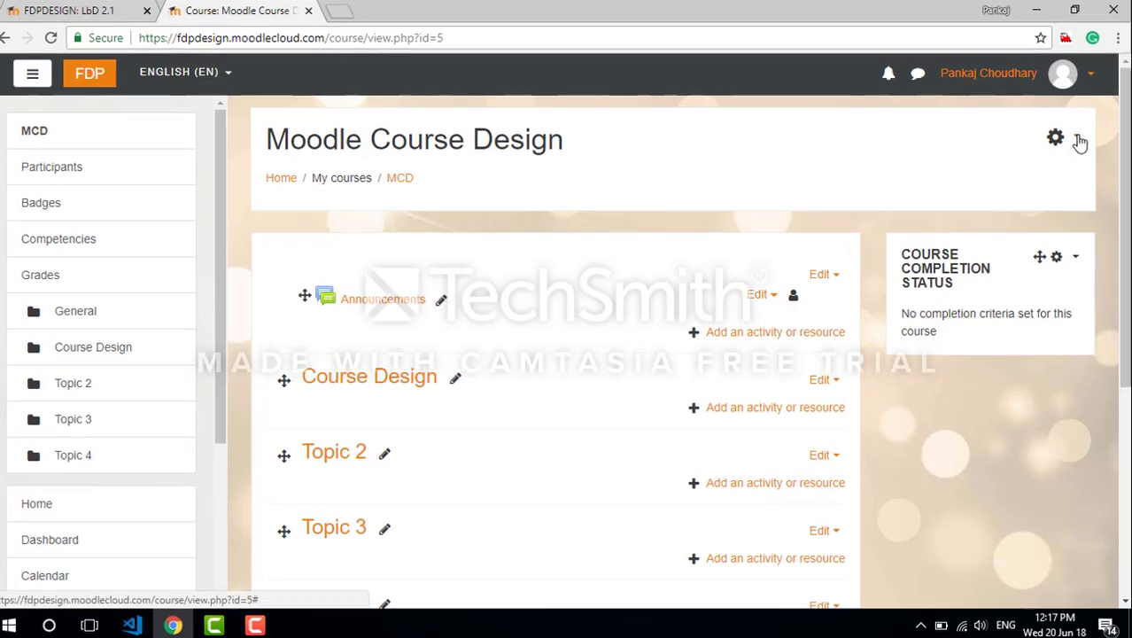
Open the course completion settings and expand the Activity completion condition to check which activities can be tracked
click(1080, 144)
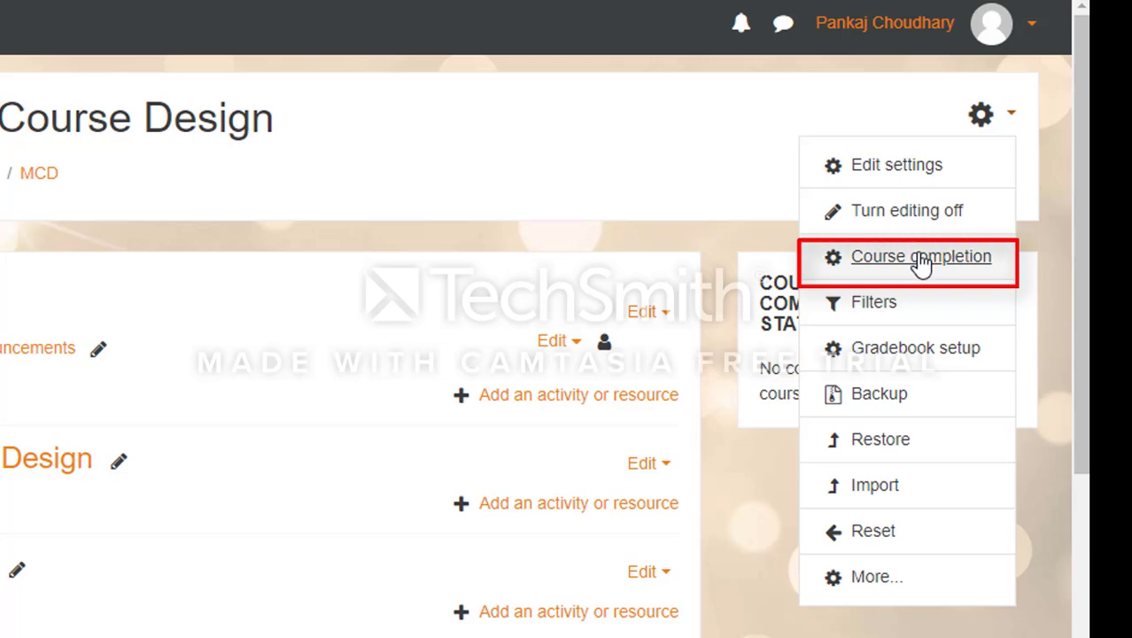
click(922, 258)
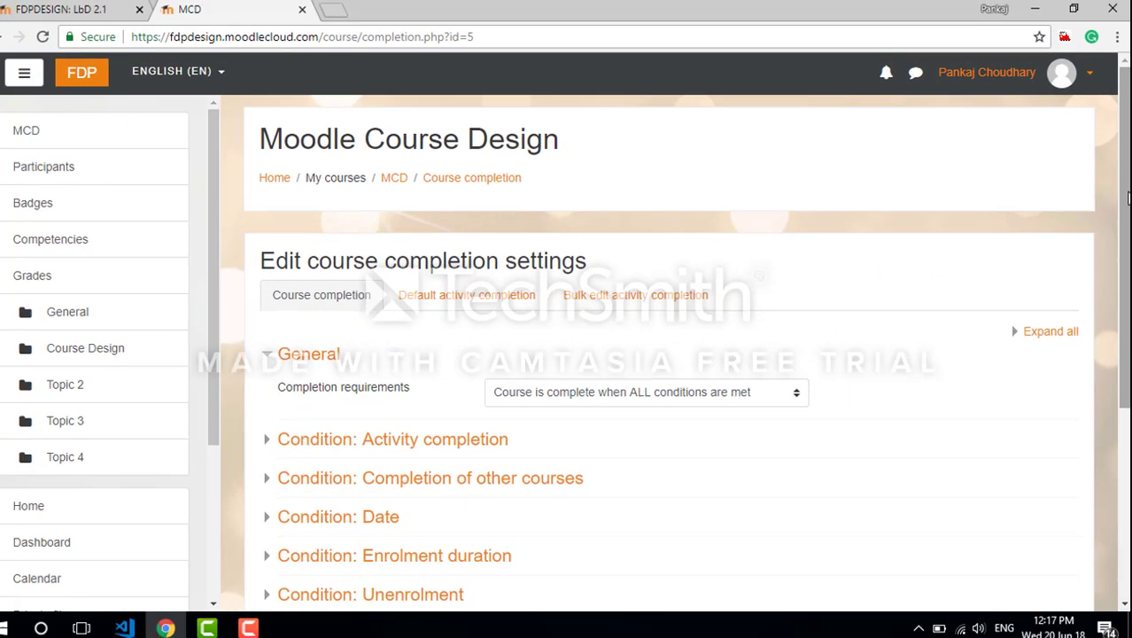
drag(1128, 198, 1127, 257)
click(413, 344)
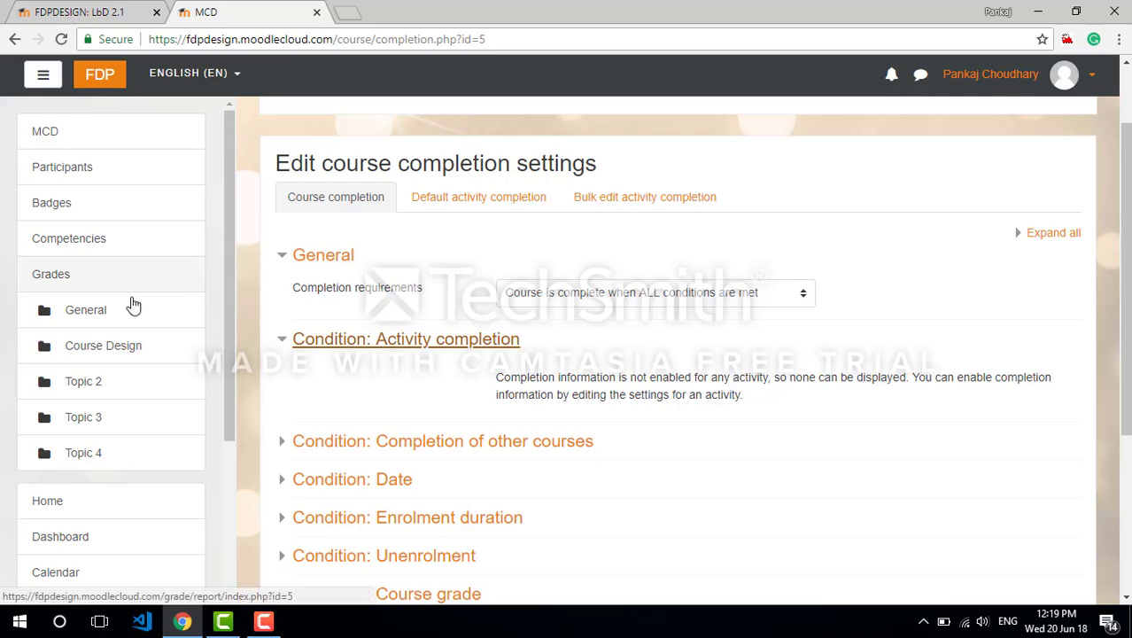
Go to the Course Design section of the course and start adding a Page resource to it
click(104, 353)
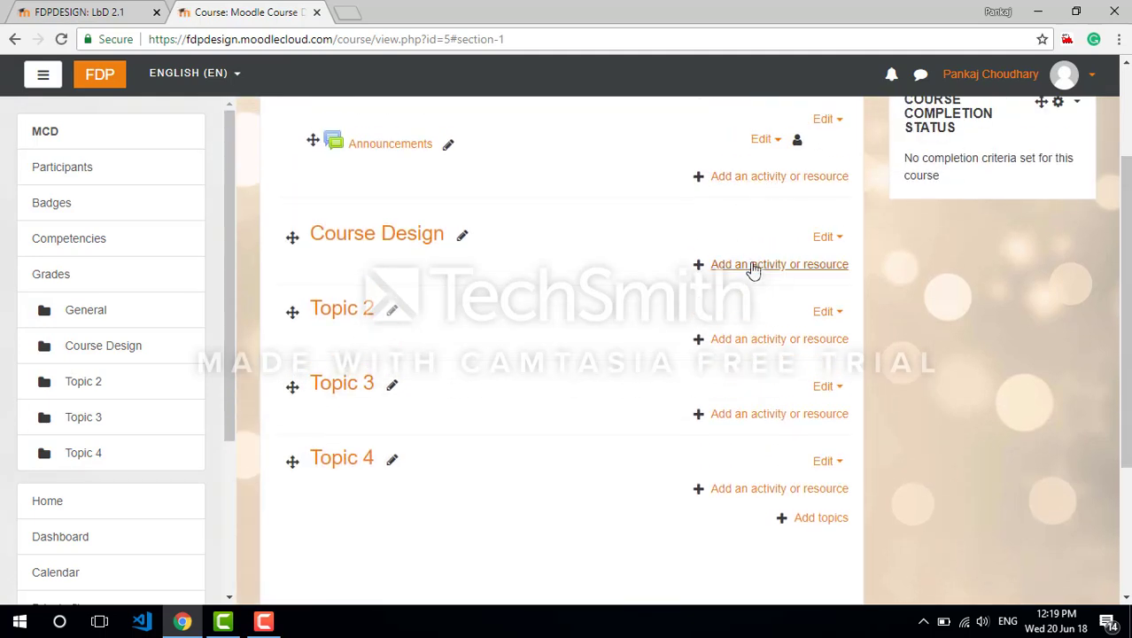
click(756, 273)
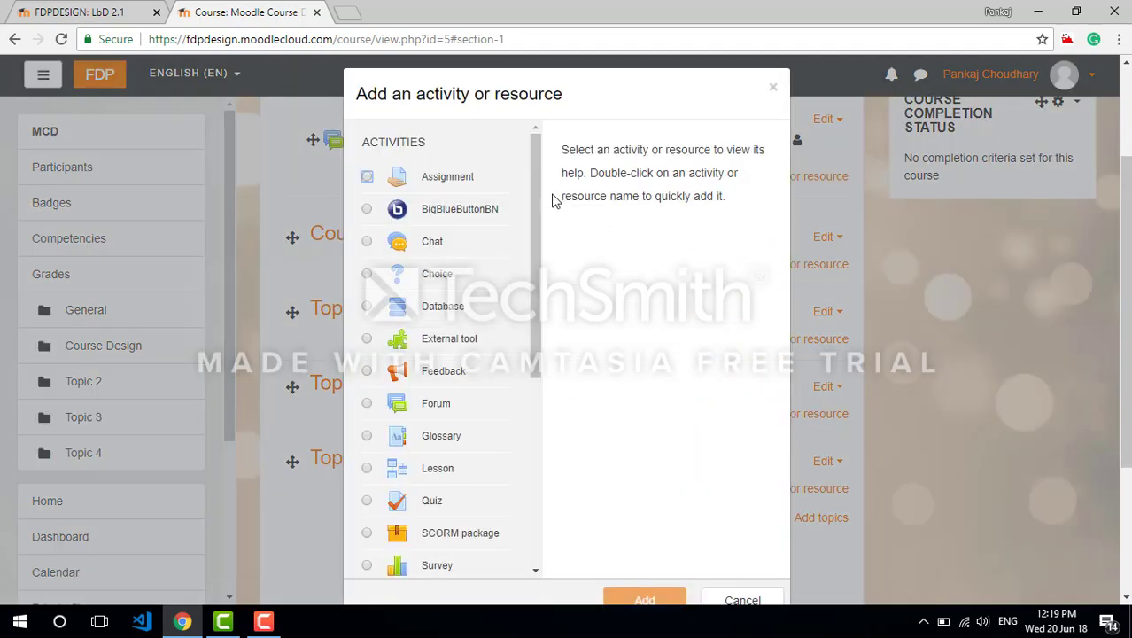
drag(531, 212, 538, 435)
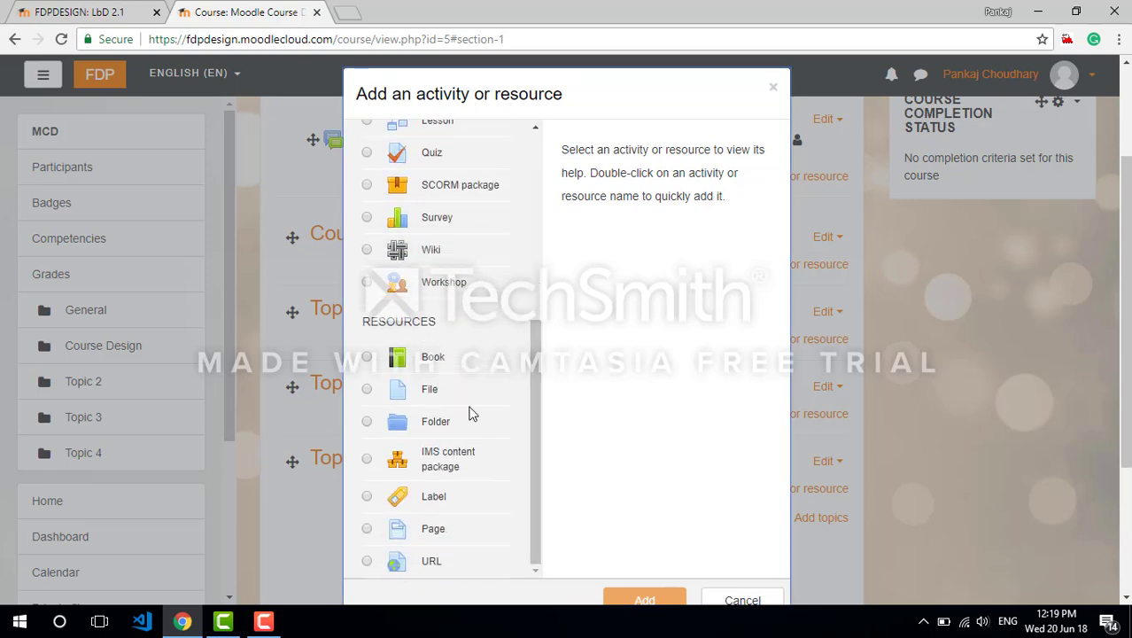
click(367, 530)
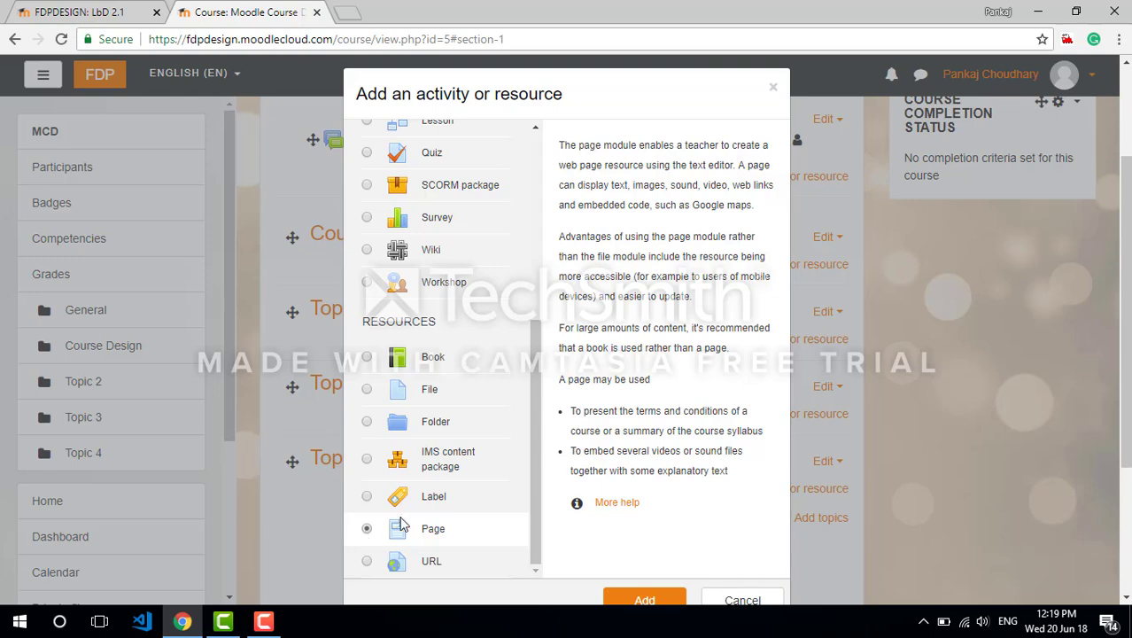
click(663, 606)
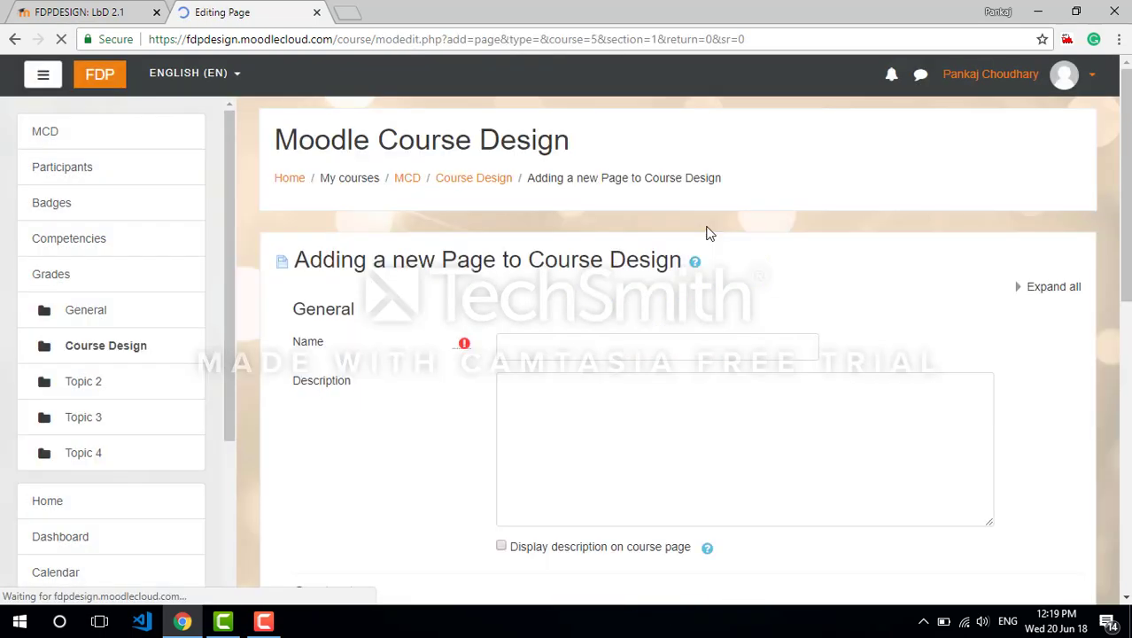
Name the new page "Sample page example" and enter "Its a sample page" as its description
click(565, 351)
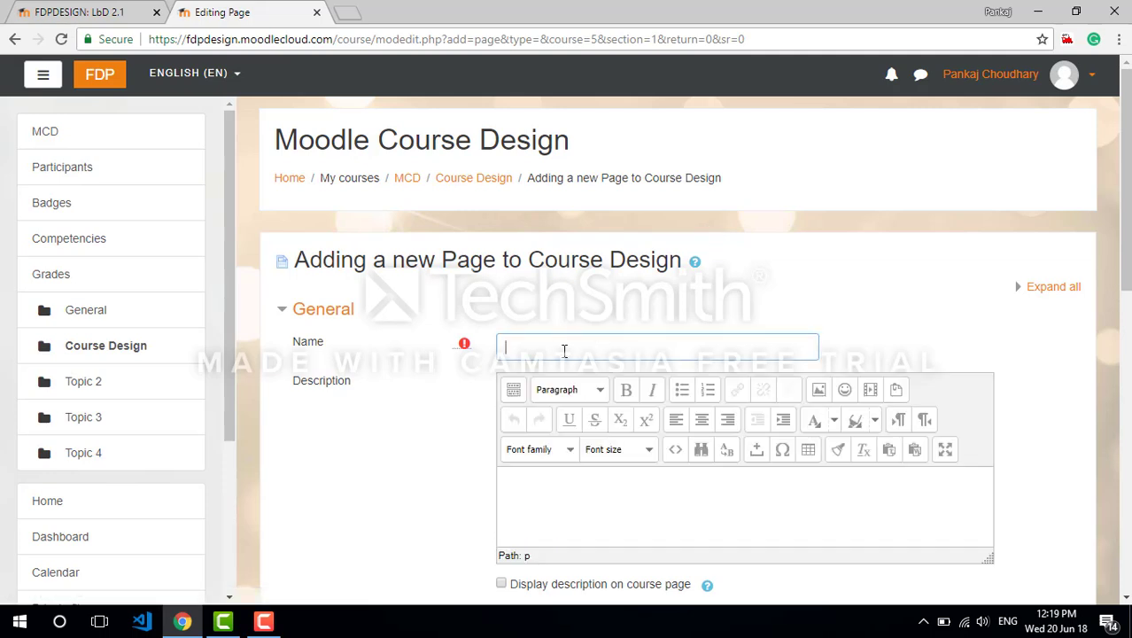
text(Sample page example)
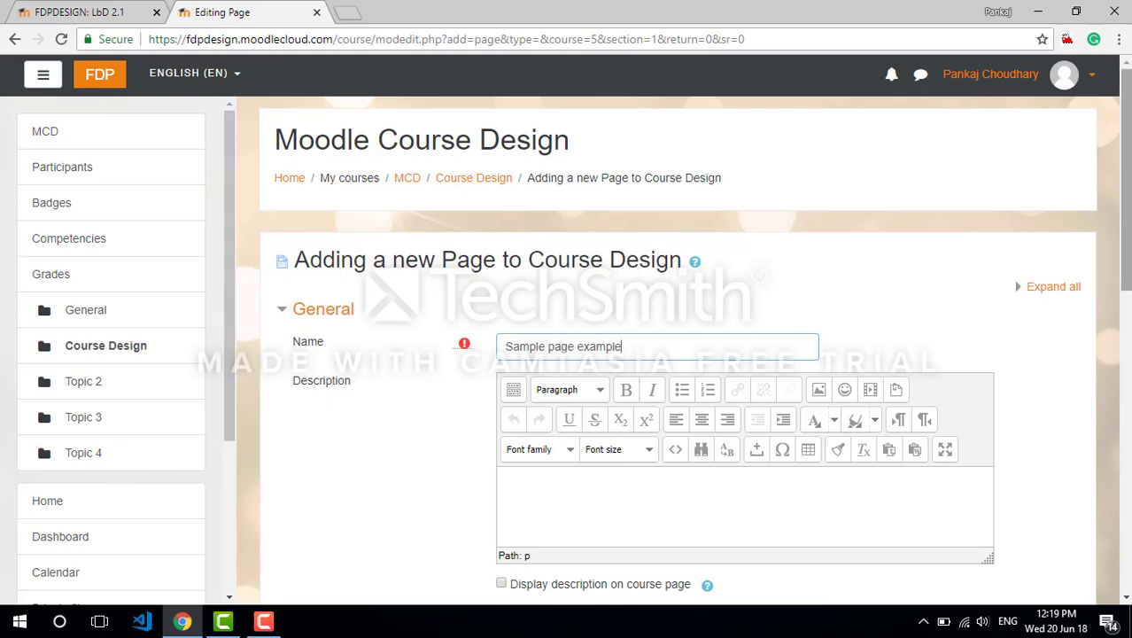
scroll(898, 337, down, 3)
click(637, 299)
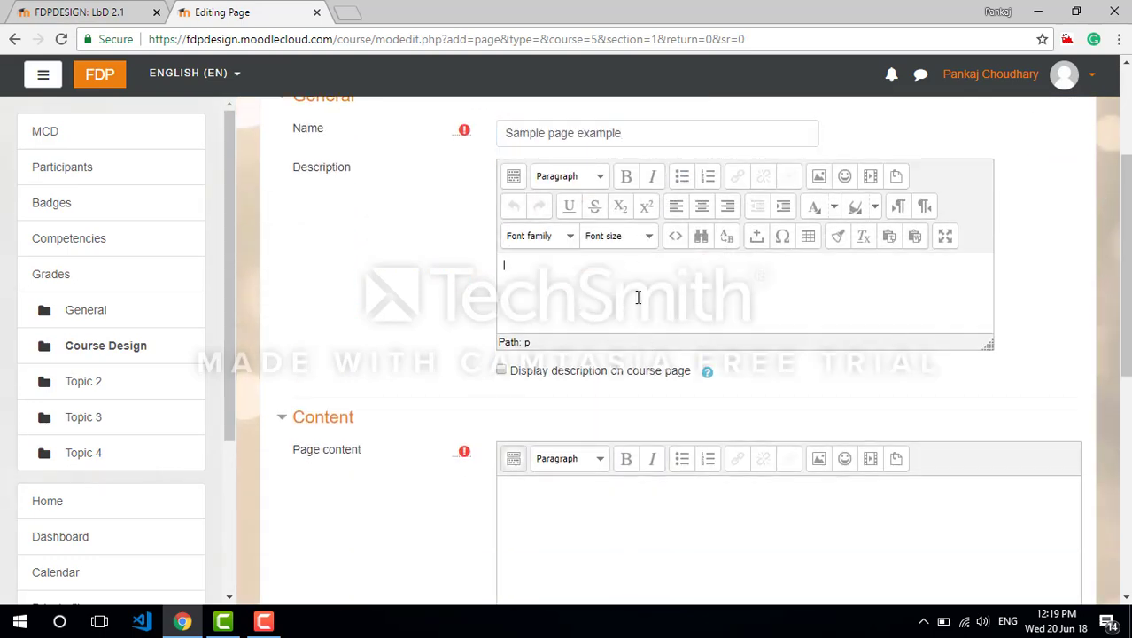
text(Its a sample page)
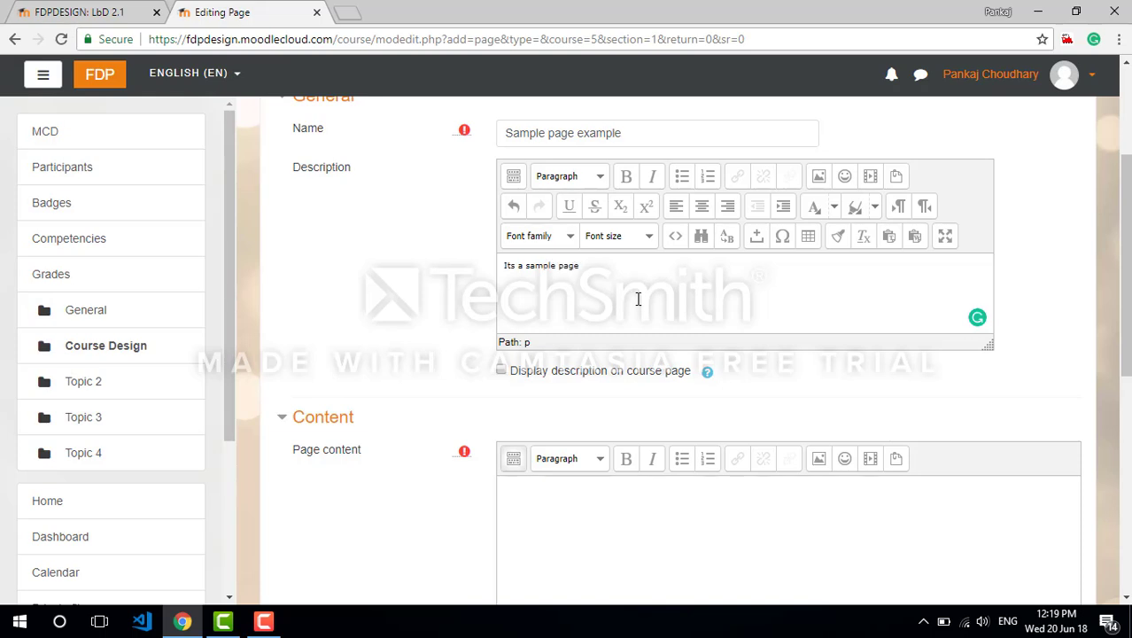
Set the page's completion tracking to "Show activity as complete when conditions are met", then save and display it
click(306, 317)
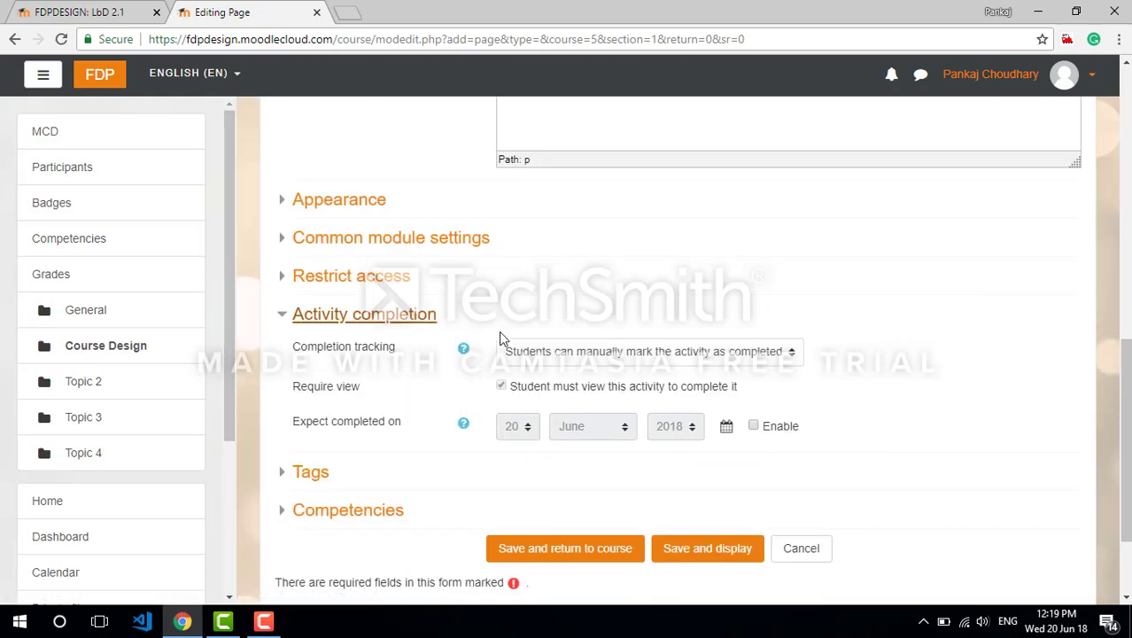
click(632, 355)
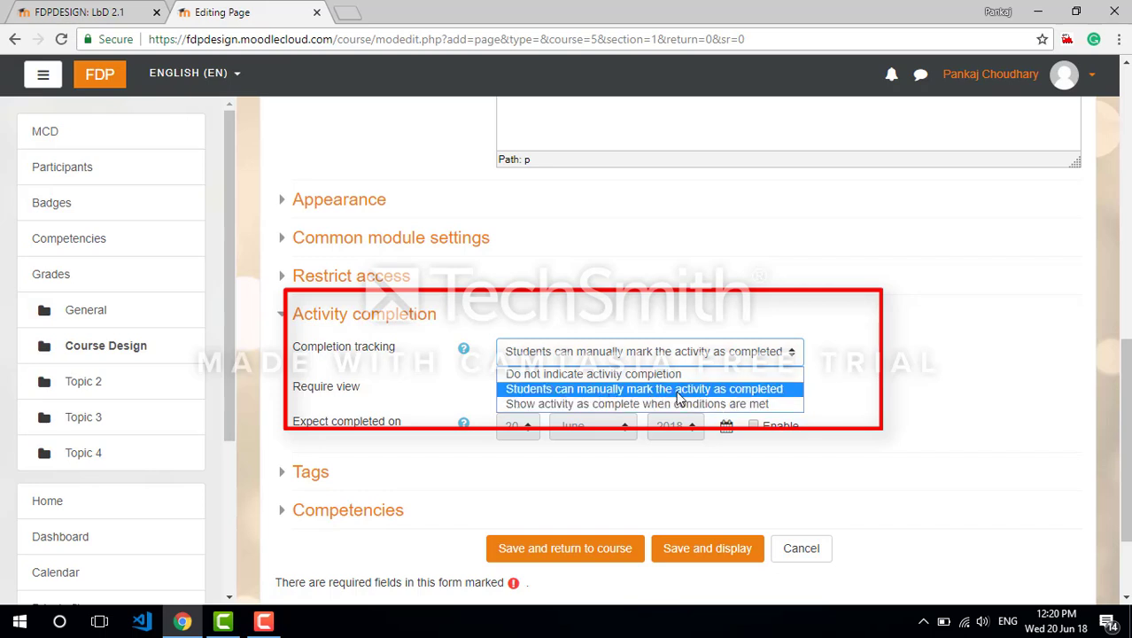
click(765, 405)
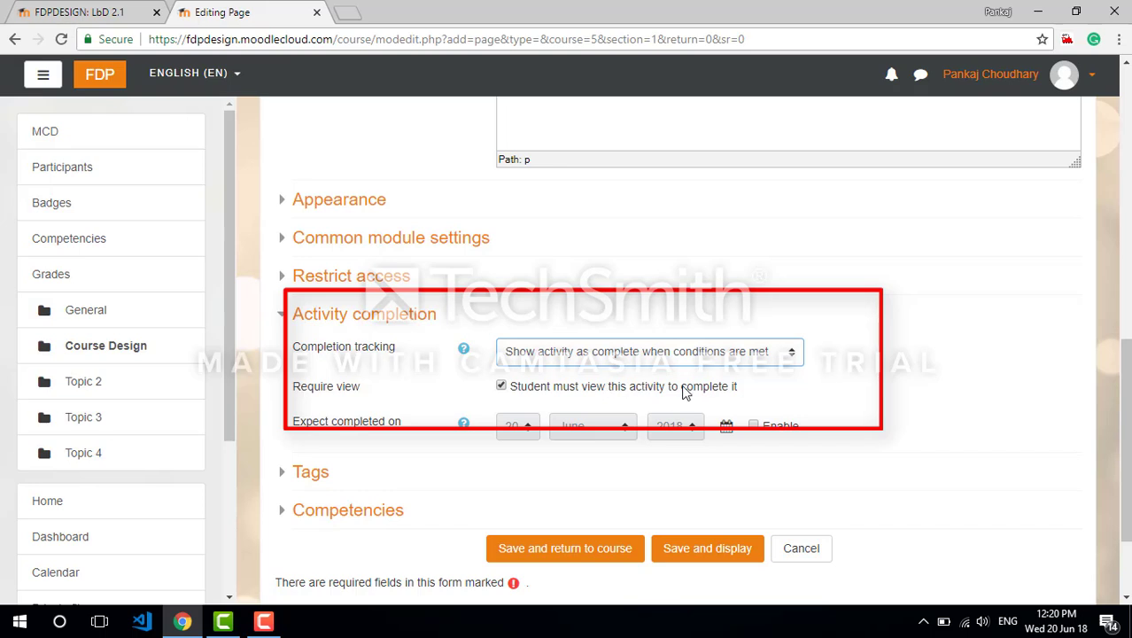
click(700, 548)
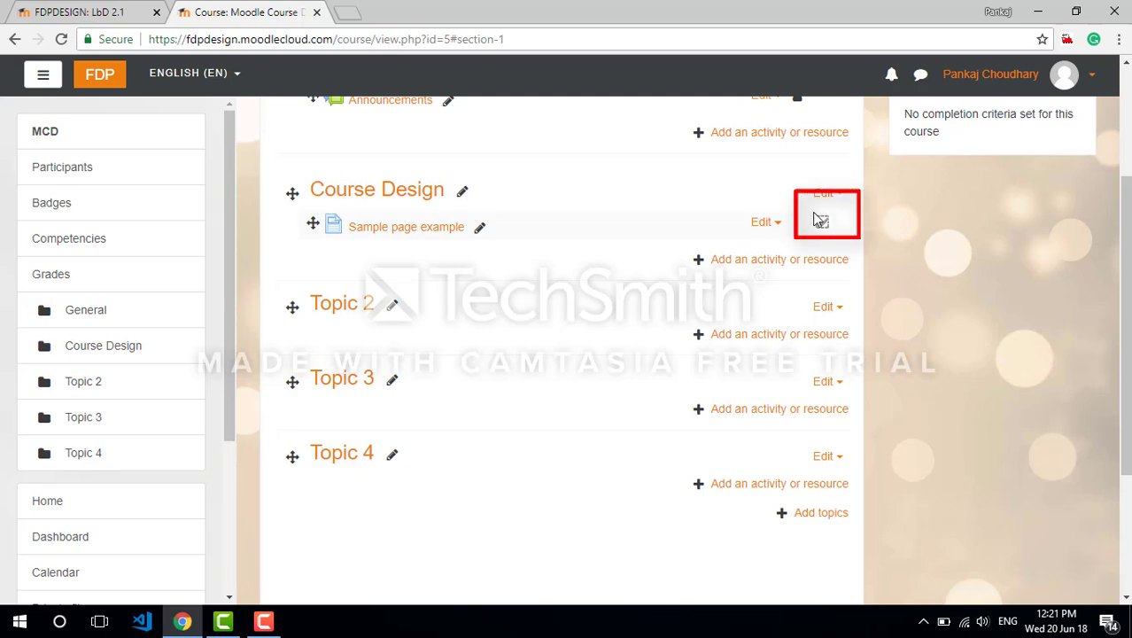
Check the sample page's completion marker and start adding a URL resource to the Course Design section
click(820, 220)
click(768, 260)
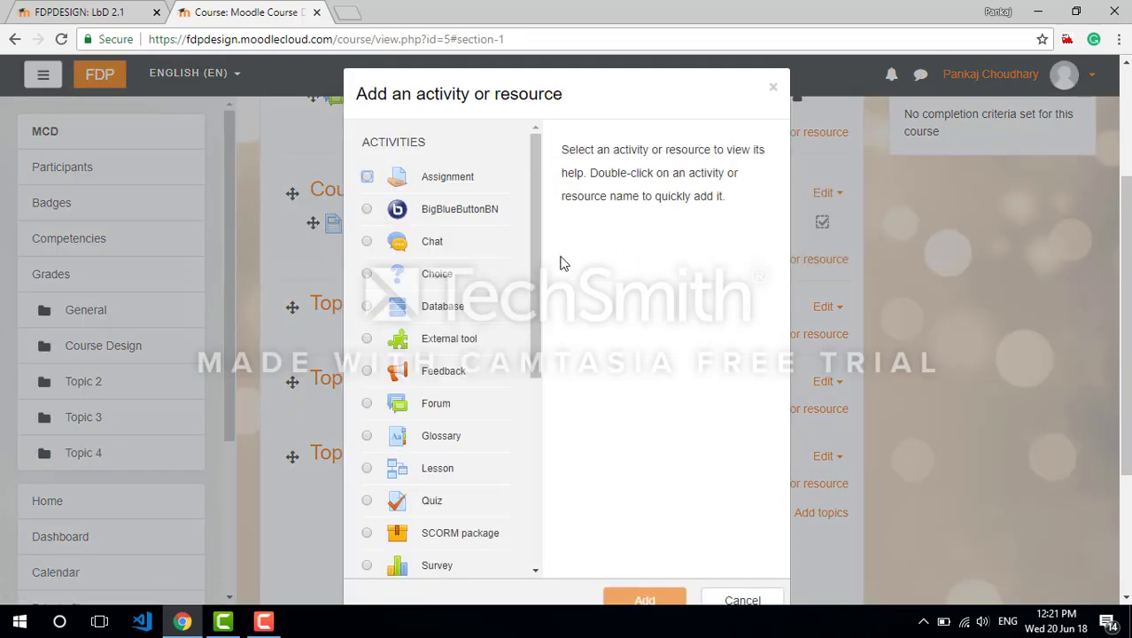
drag(536, 283, 537, 496)
click(368, 561)
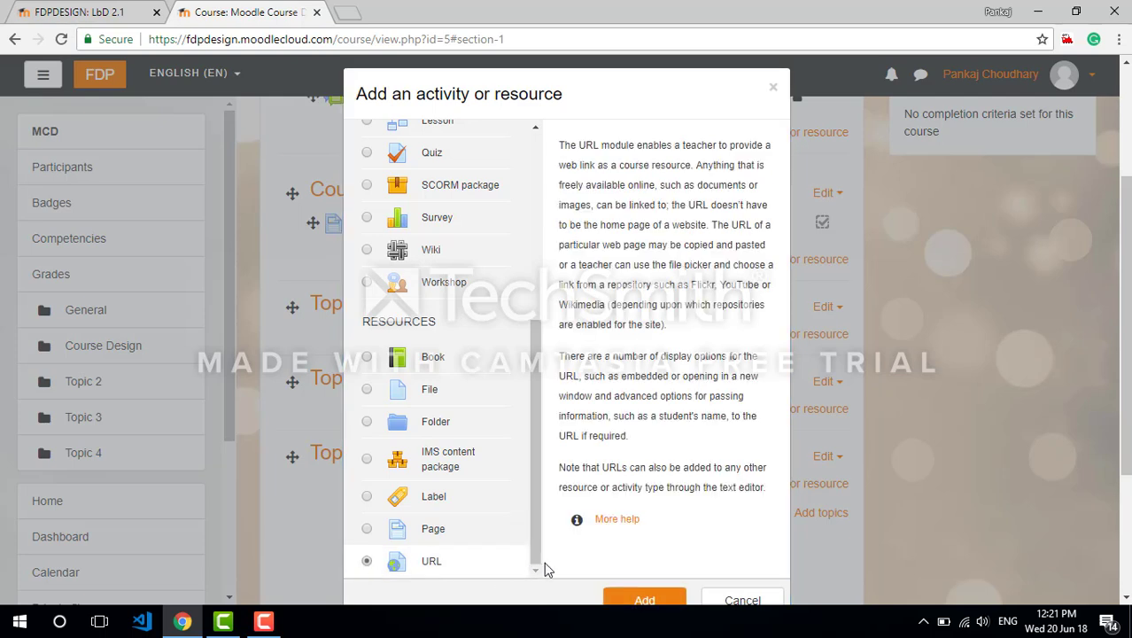
click(644, 595)
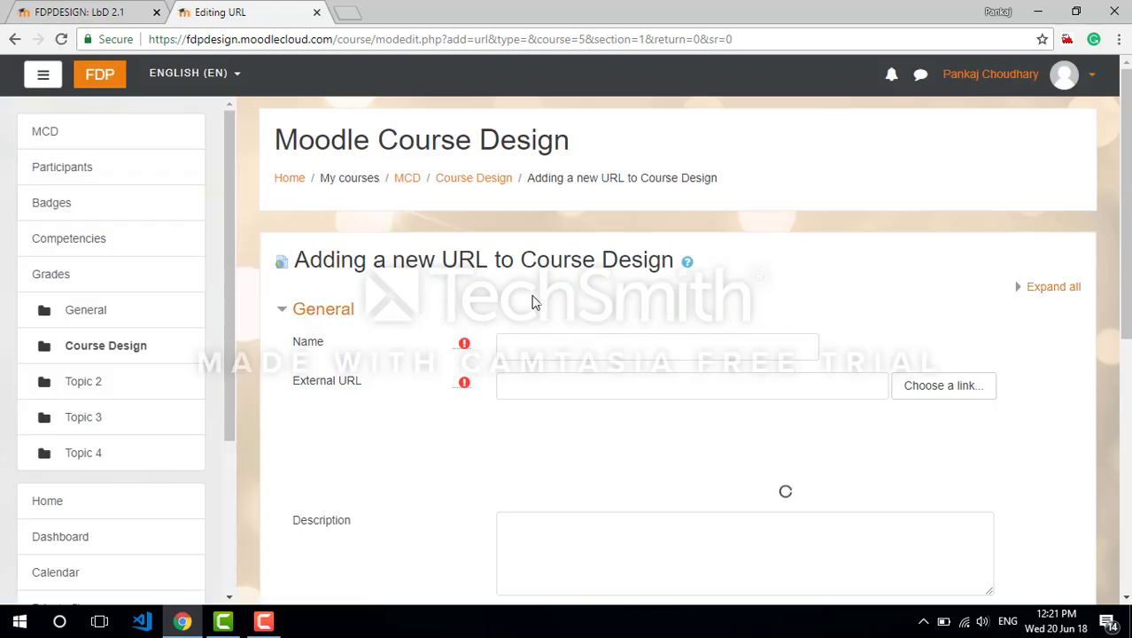
Keep the URL's completion tracking at "Students can manually mark the activity as completed", then save and display the resource
scroll(677, 355, down, 10)
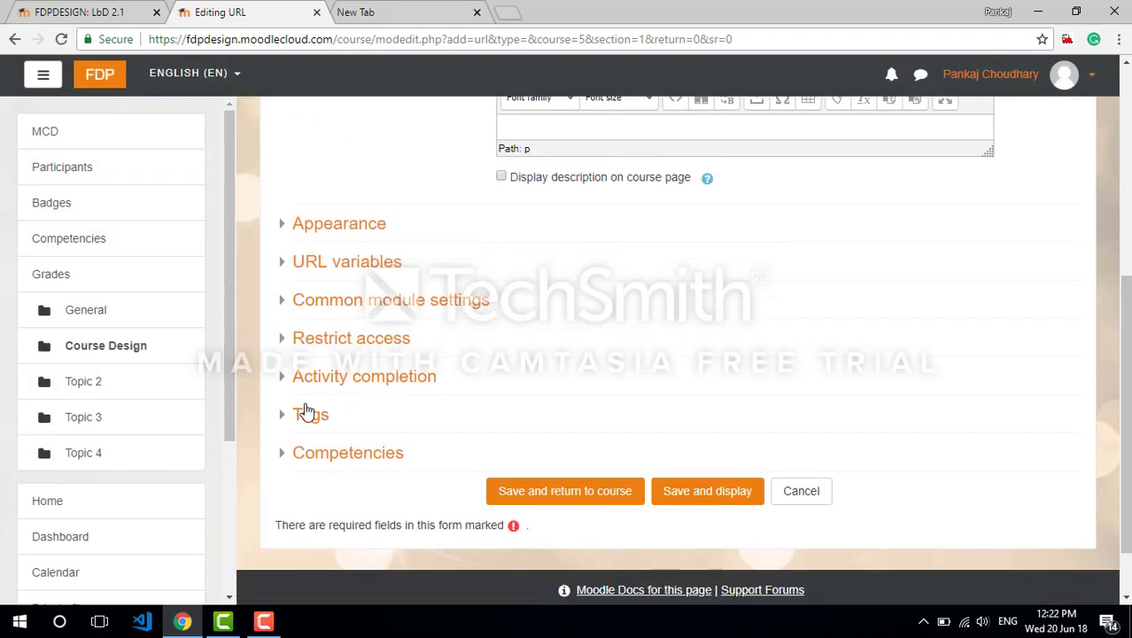
click(289, 388)
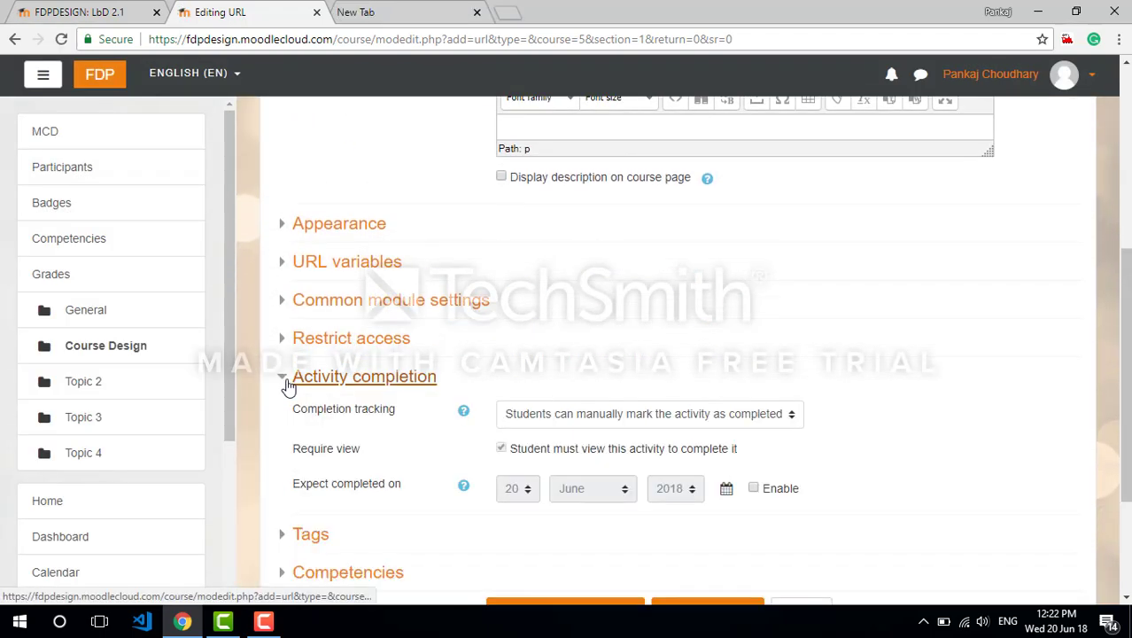
click(589, 416)
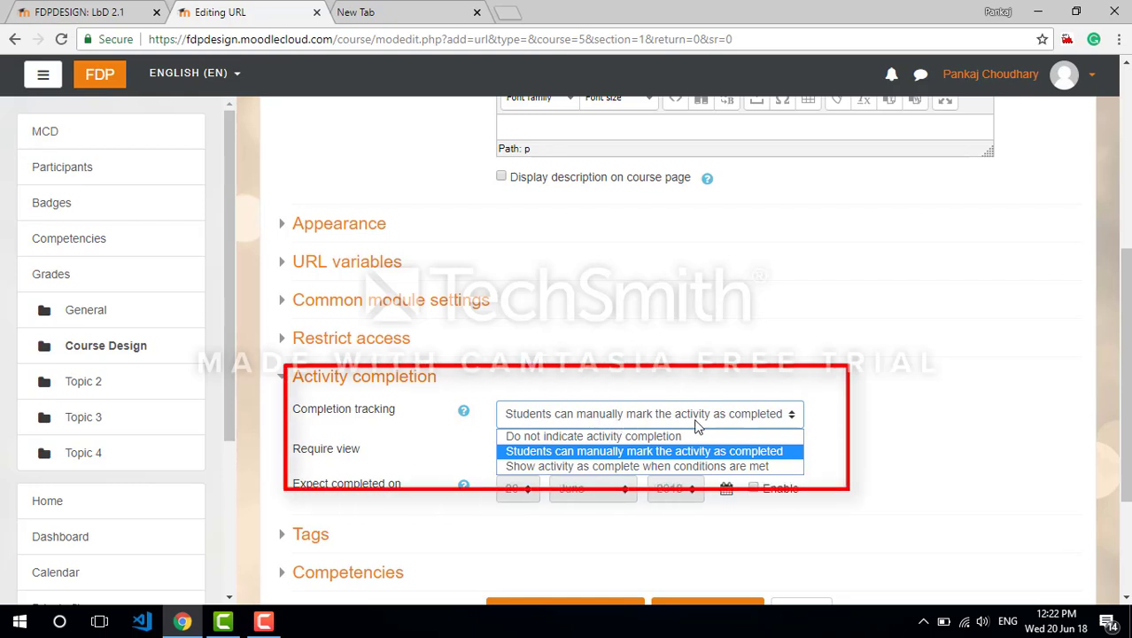
click(871, 414)
click(704, 602)
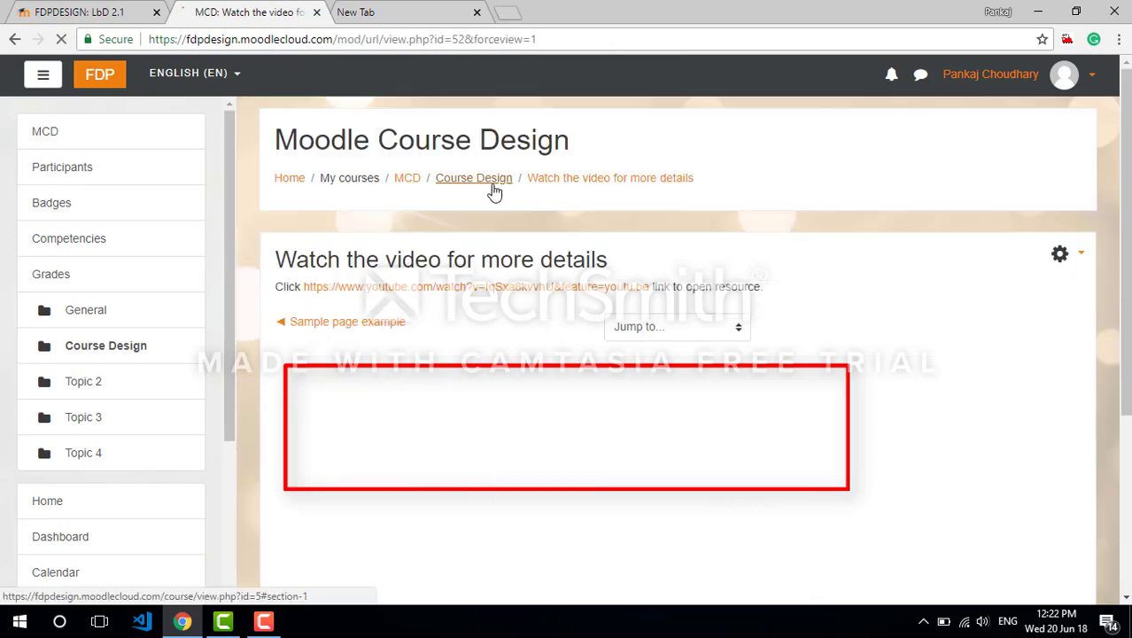
Return to the Moodle Course Design course page and open its course completion settings
click(488, 180)
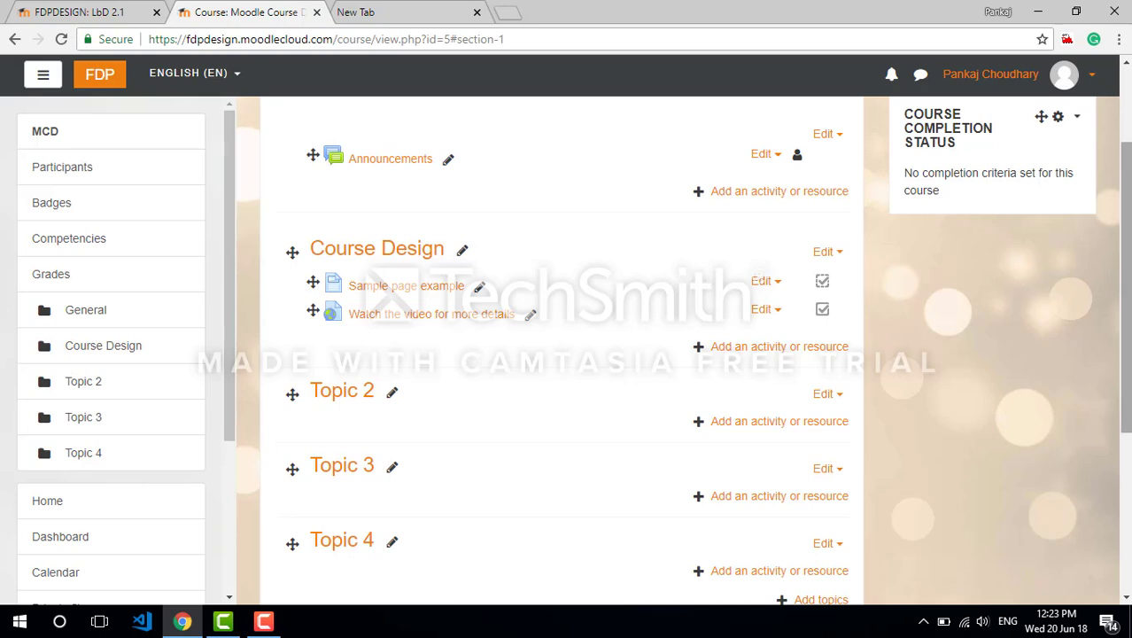
drag(1126, 163, 1126, 87)
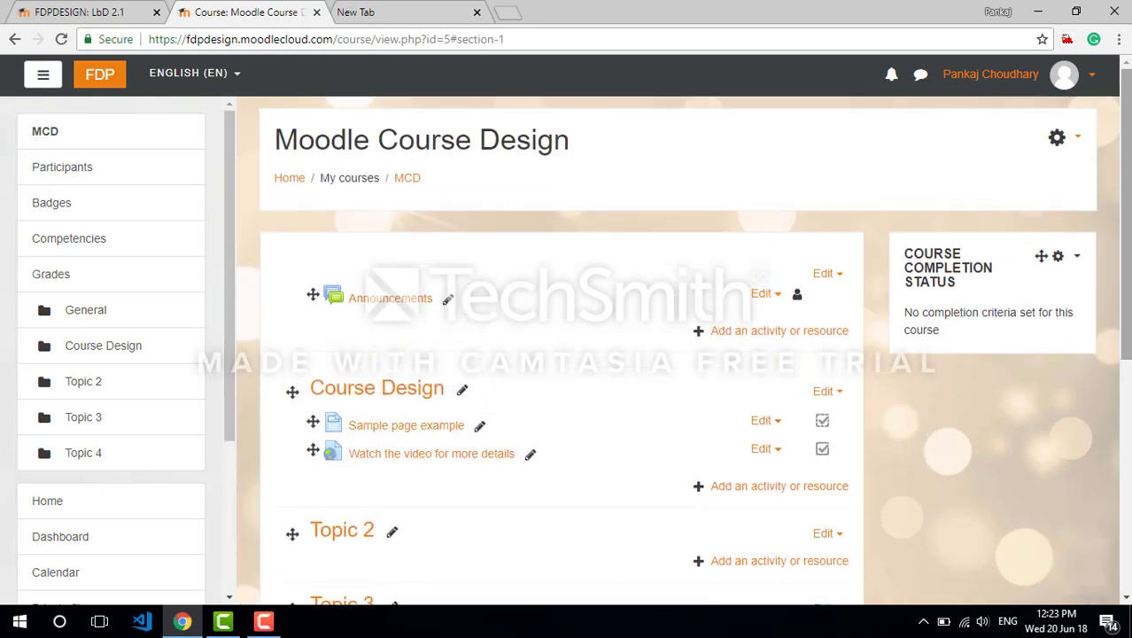
click(1079, 139)
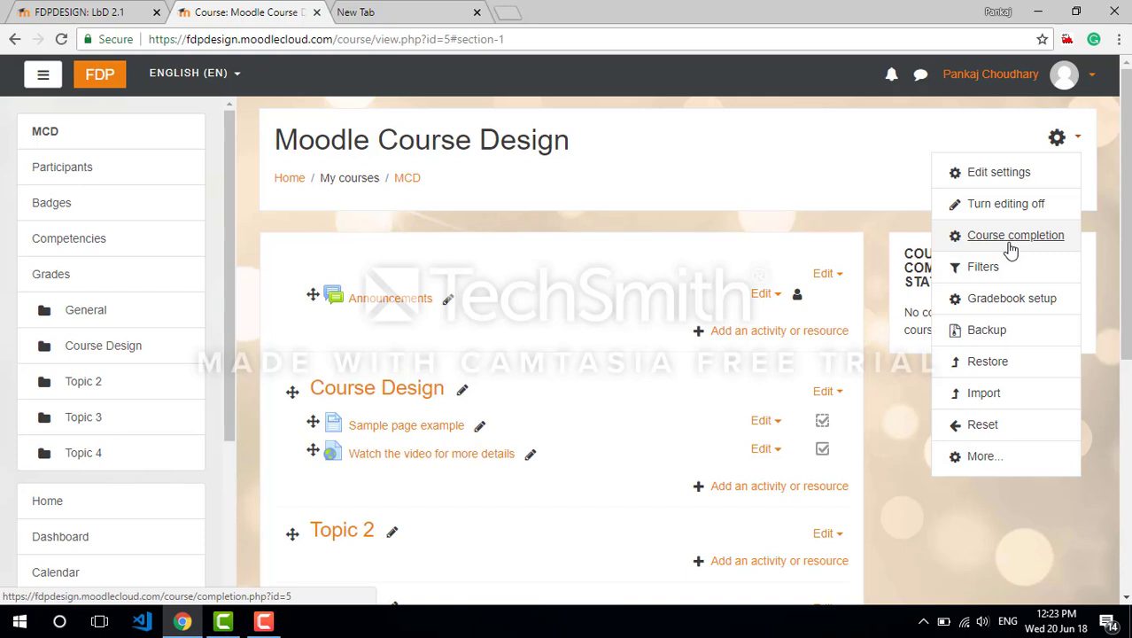
click(1033, 239)
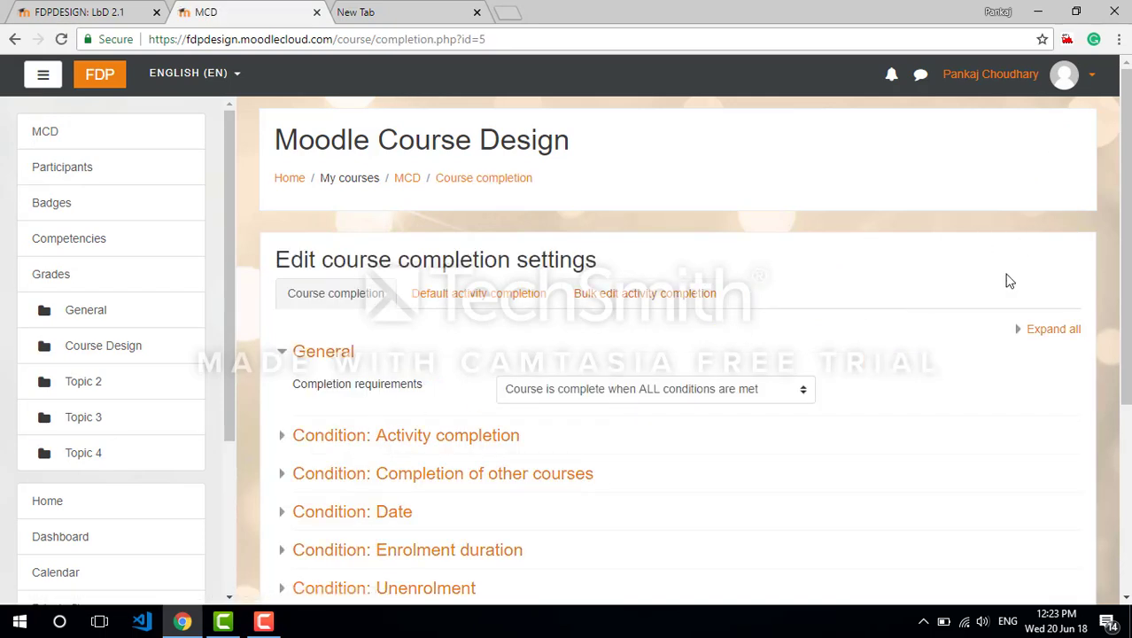
Require completion of both the "Sample page example" page and the "Watch the video for more details" URL for course completion, and save the changes
scroll(1009, 281, down, 3)
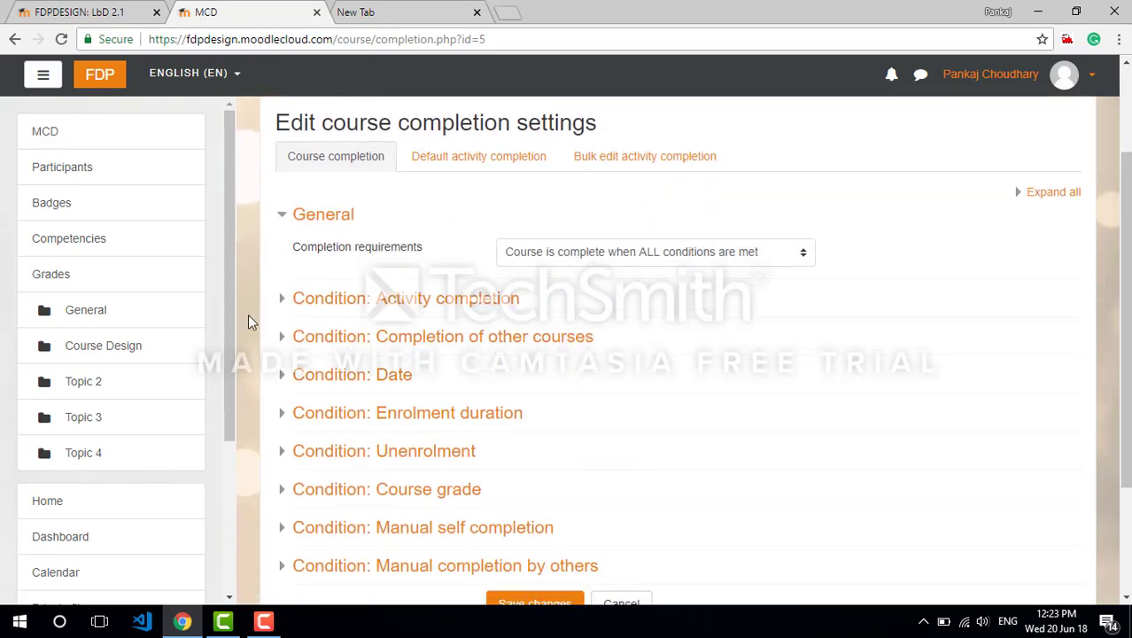
click(281, 301)
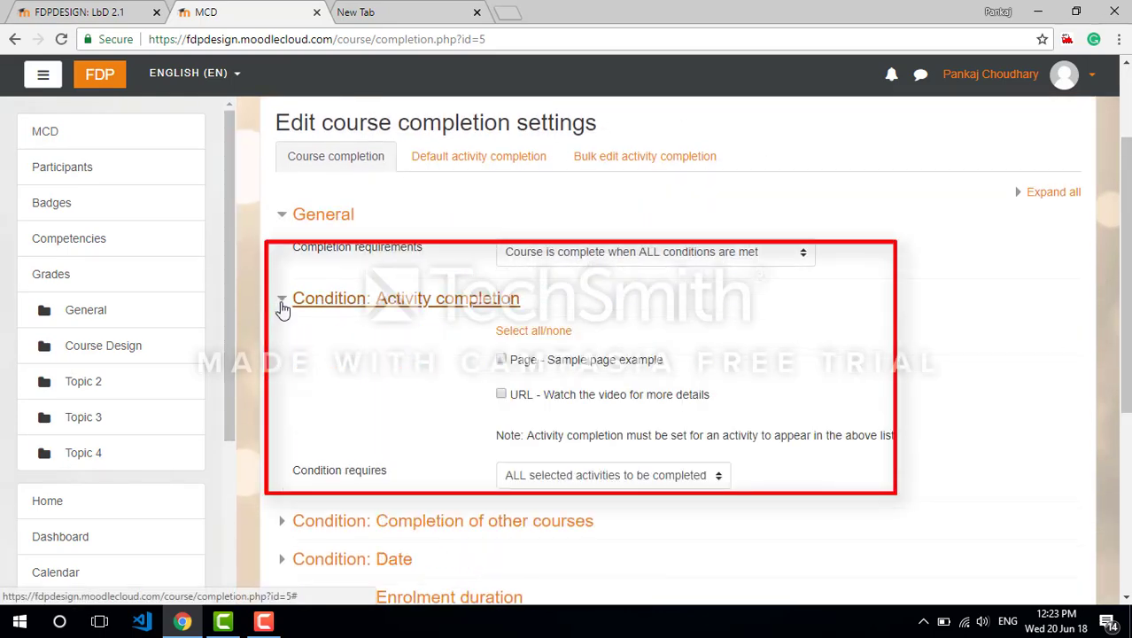
click(502, 361)
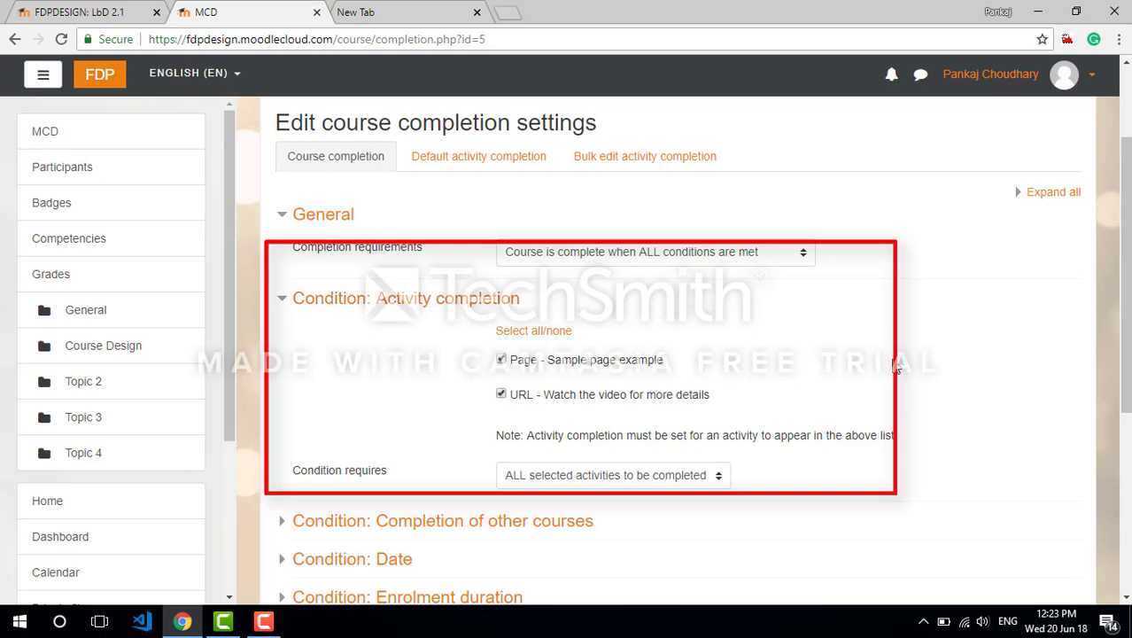
scroll(682, 354, down, 1)
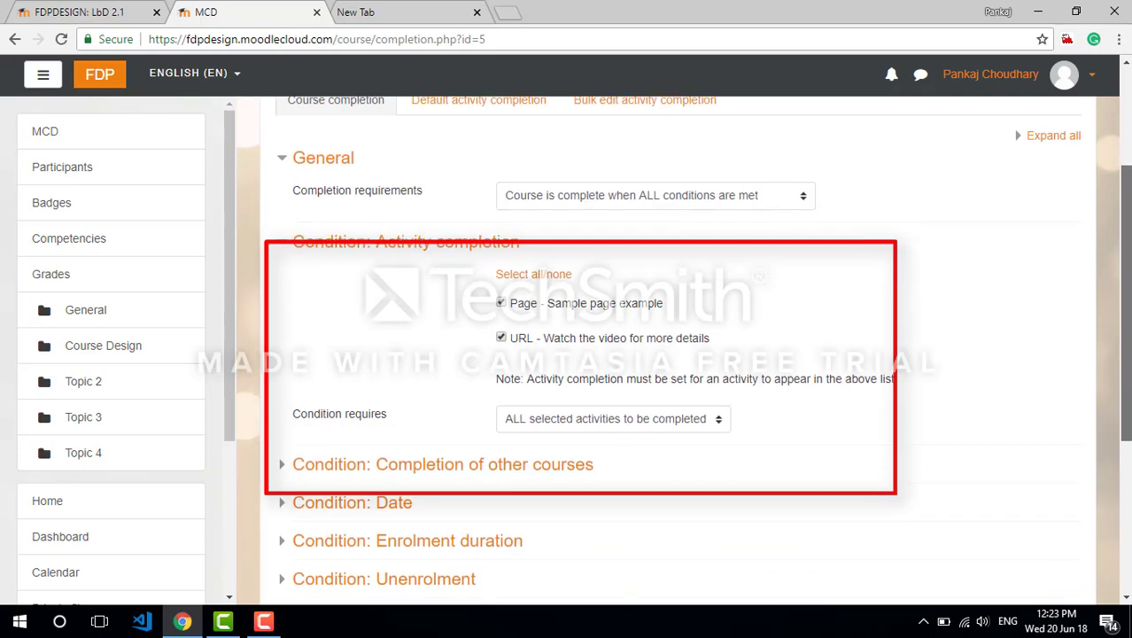
scroll(682, 354, down, 1)
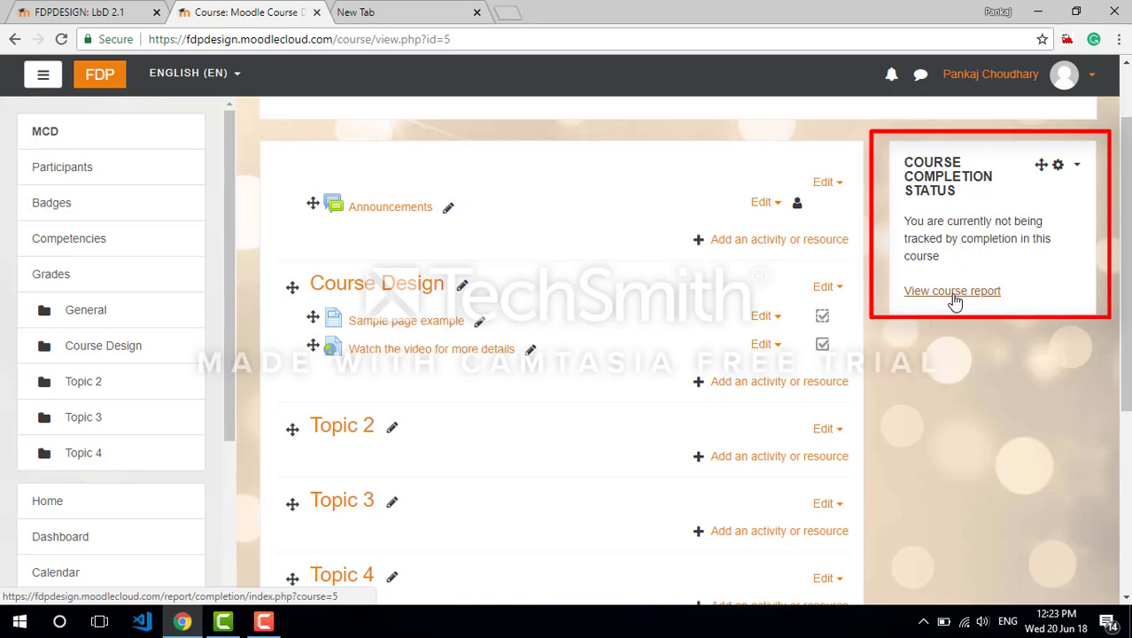
View the Moodle Course Design course completion report and return to the course page
click(952, 292)
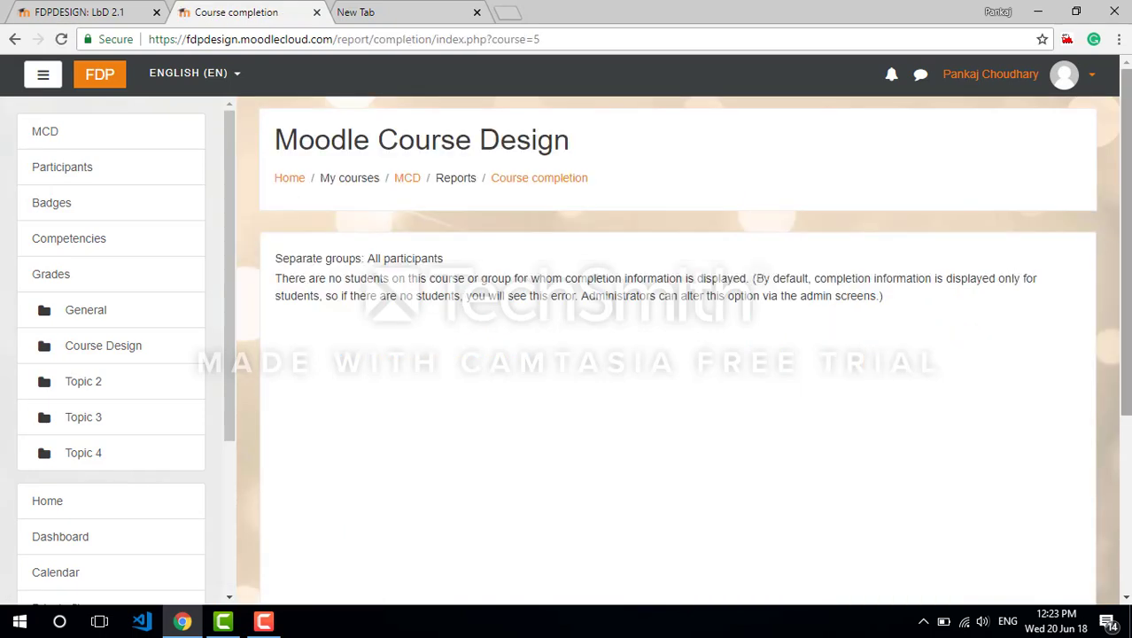
drag(282, 296, 572, 278)
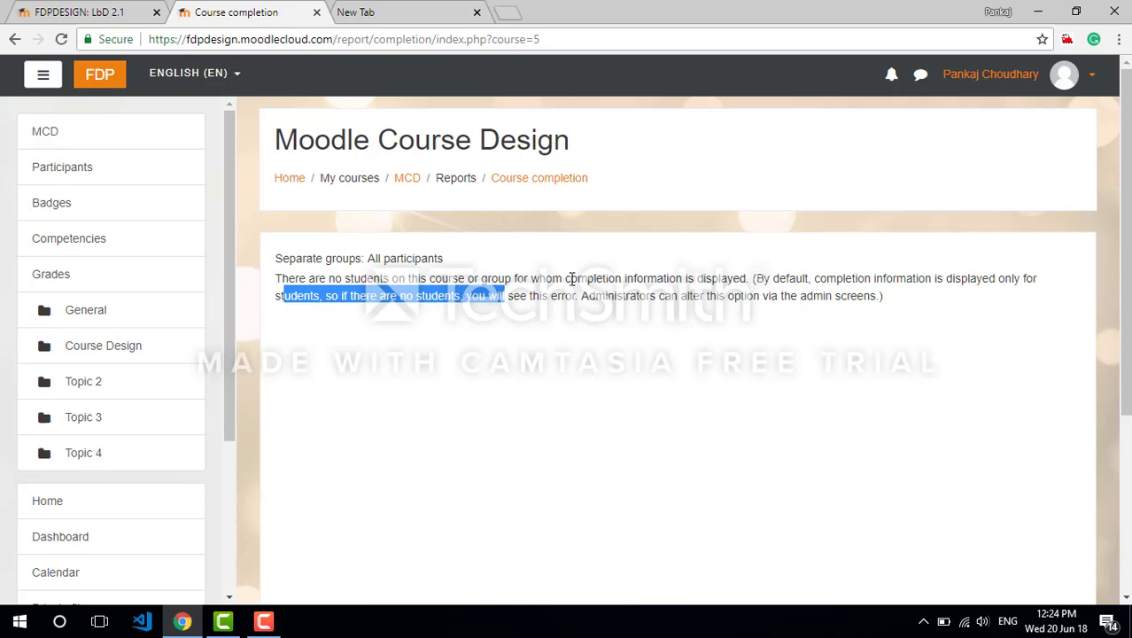
click(415, 182)
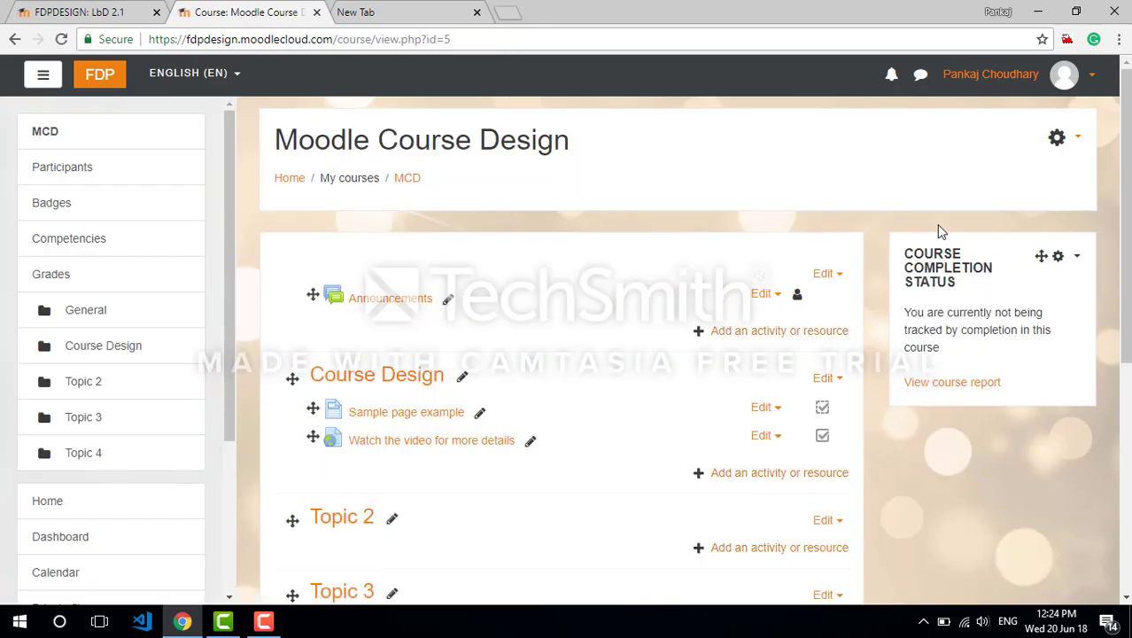
scroll(937, 224, down, 1)
scroll(937, 224, up, 1)
Open the completion report of the Learn Moodle course and examine the student's completion of each activity
click(108, 83)
click(953, 384)
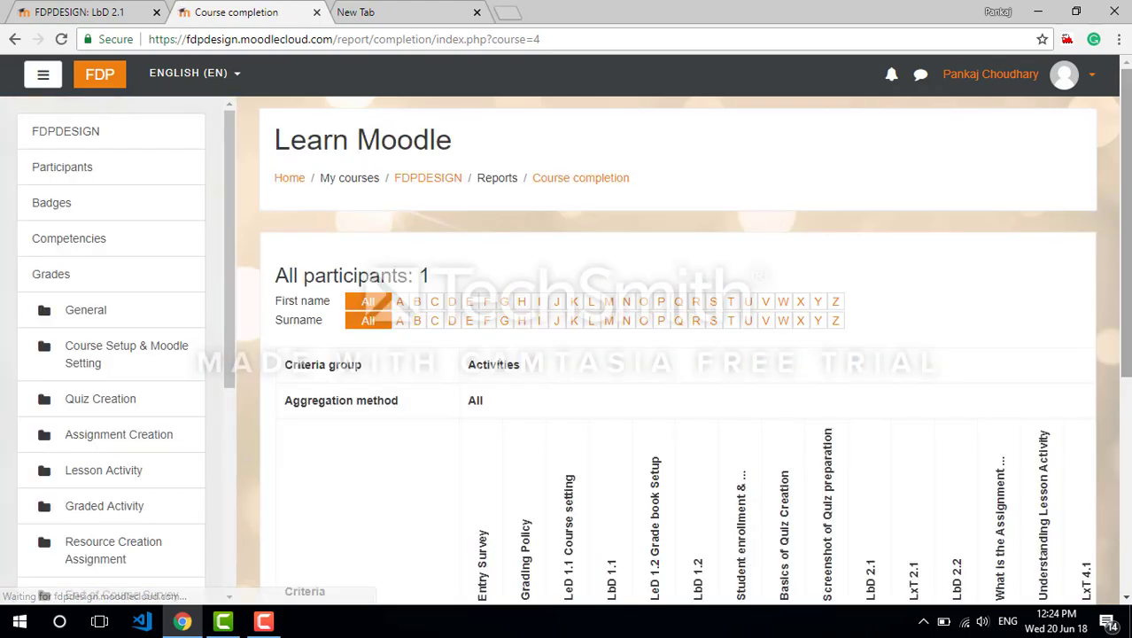
scroll(1100, 321, down, 2)
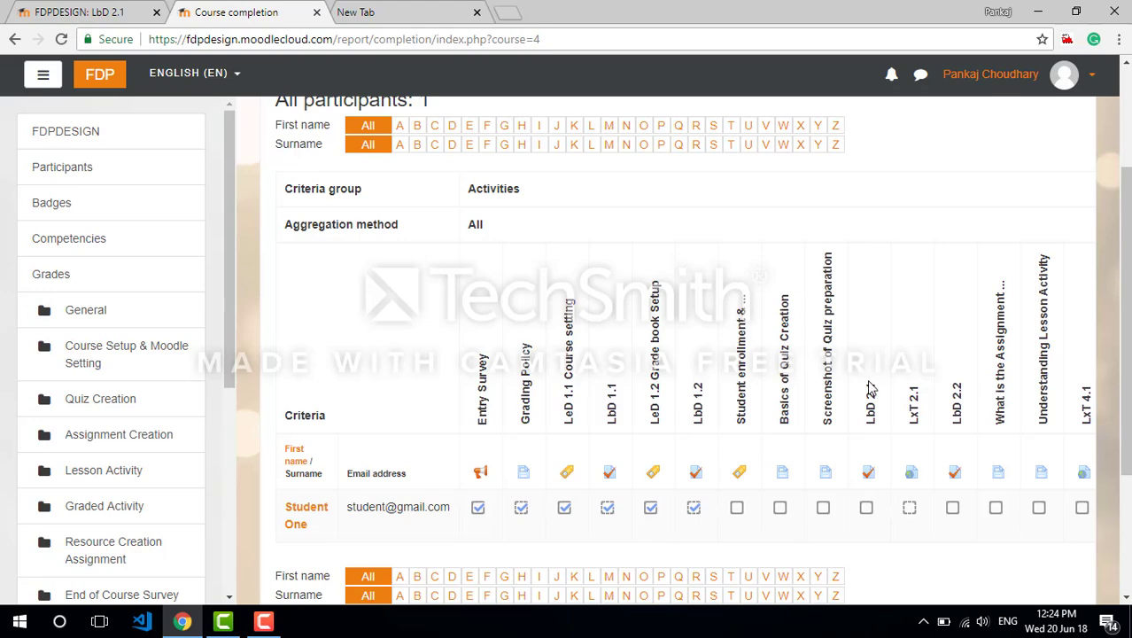
scroll(683, 351, down, 1)
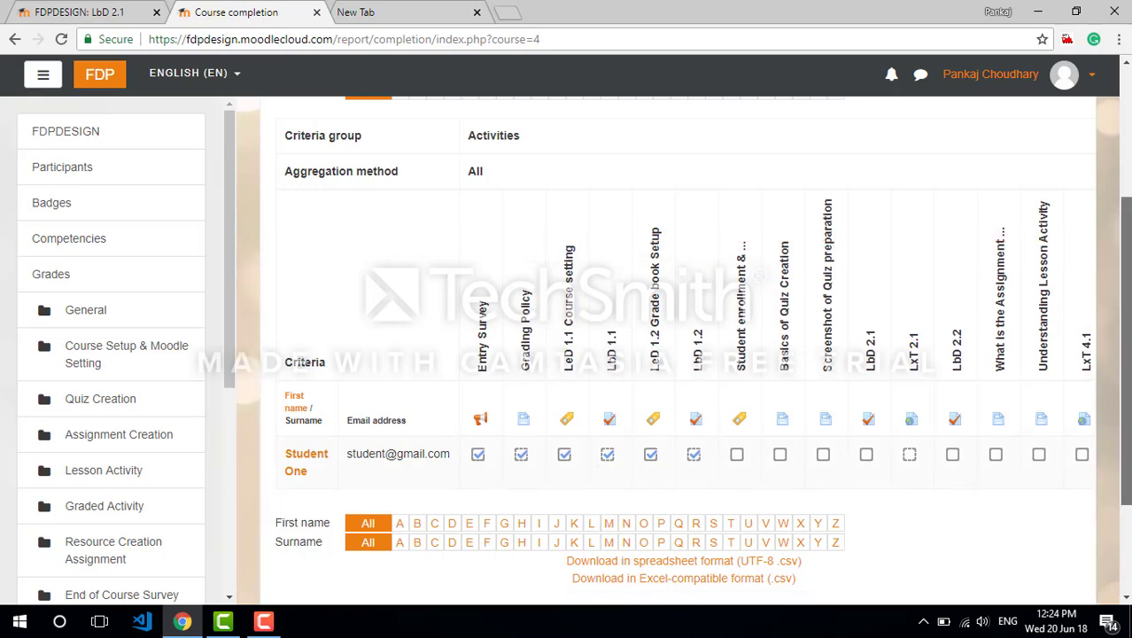
scroll(682, 355, down, 3)
drag(1130, 457, 1128, 258)
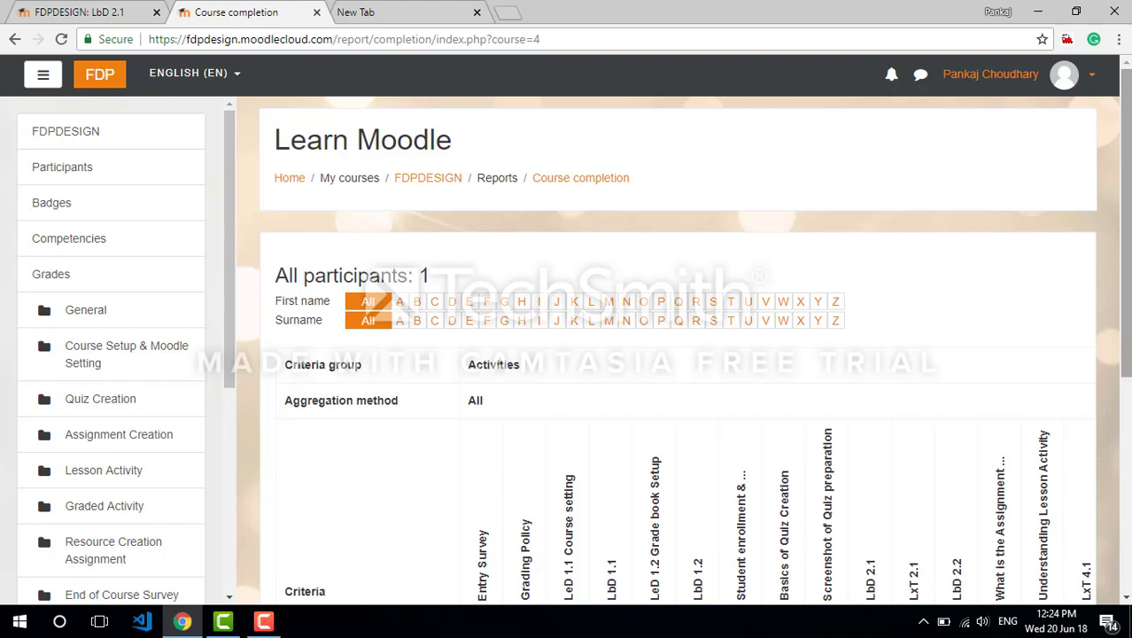
Switch to the Student role in the Learn Moodle course and check its course completion status on the course page
click(1081, 82)
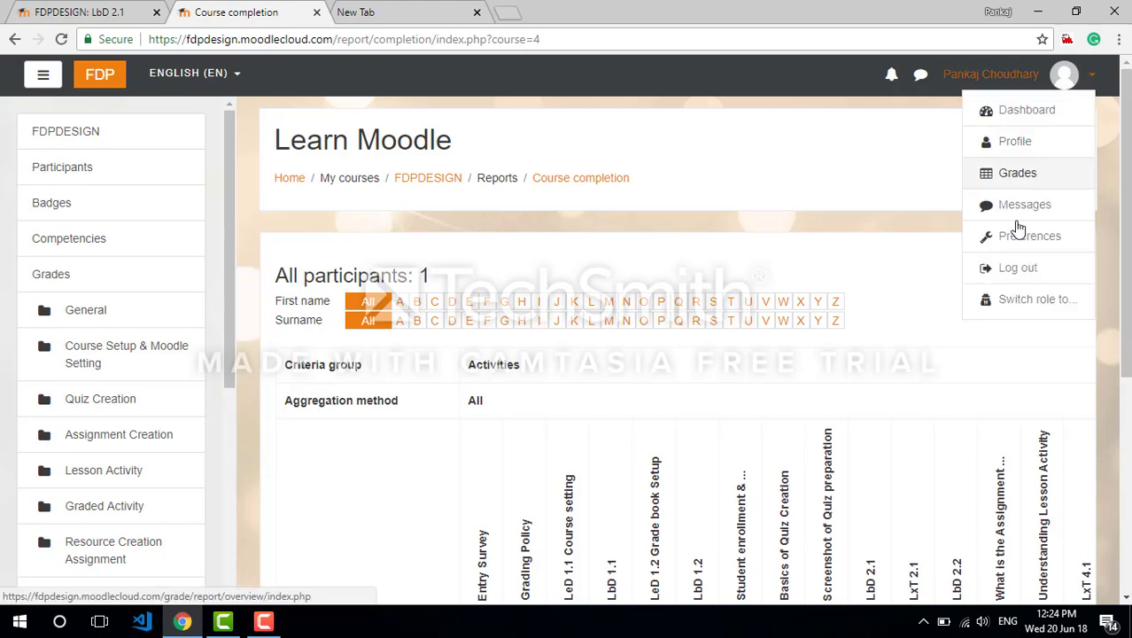
click(1026, 297)
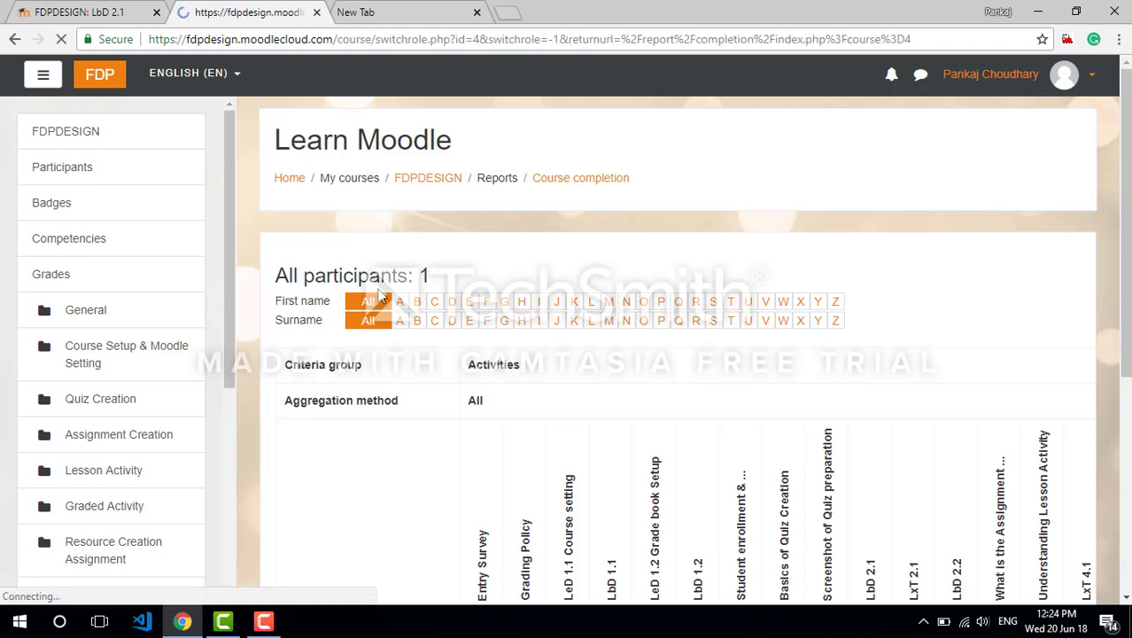
click(342, 415)
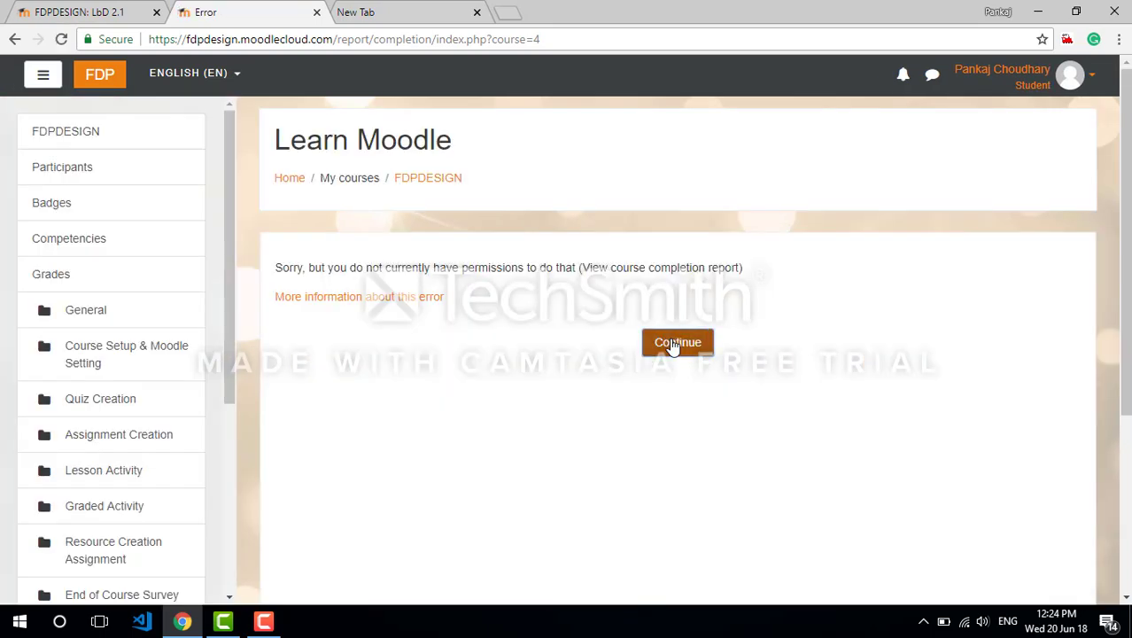
click(677, 343)
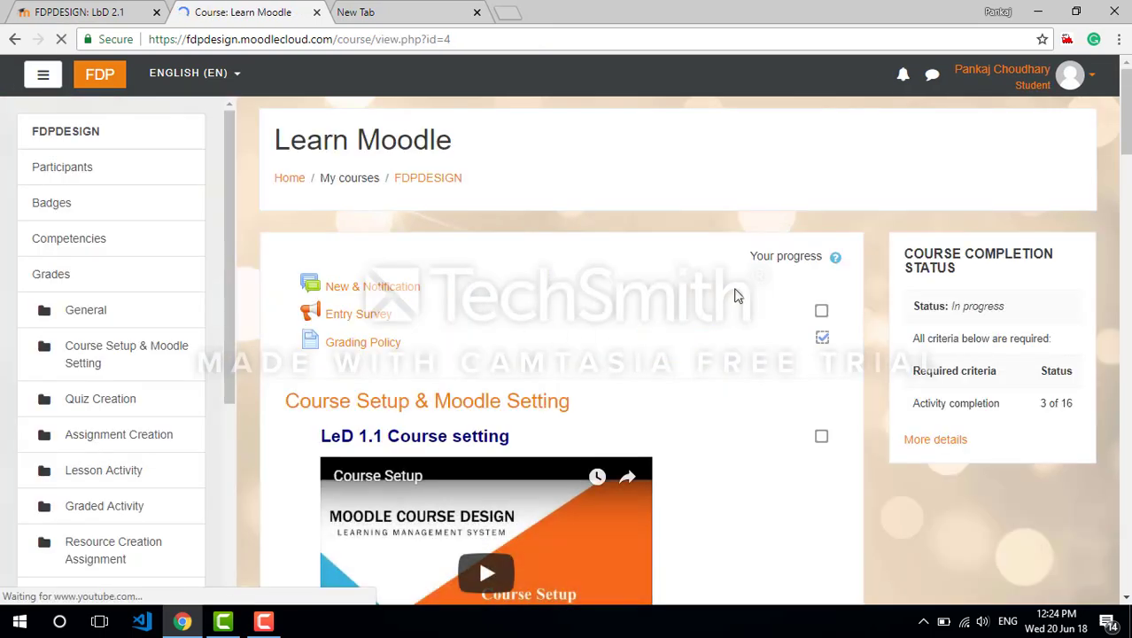
scroll(980, 288, down, 2)
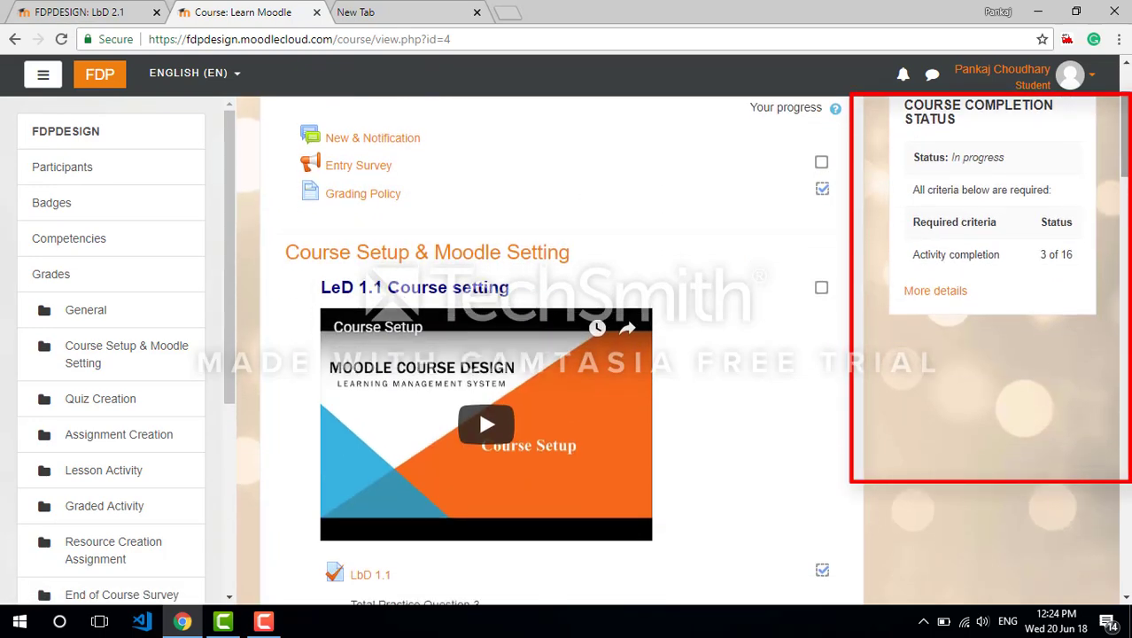